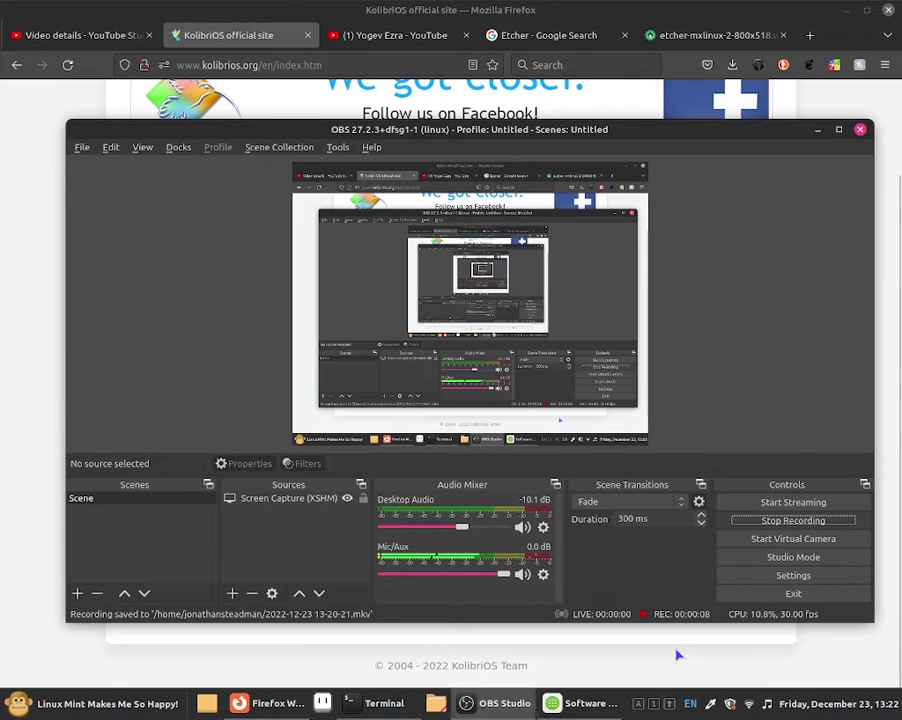
Step: Switch to Firefox and read the introduction on the KolibriOS home page
click(677, 654)
scroll(525, 598, up, 2)
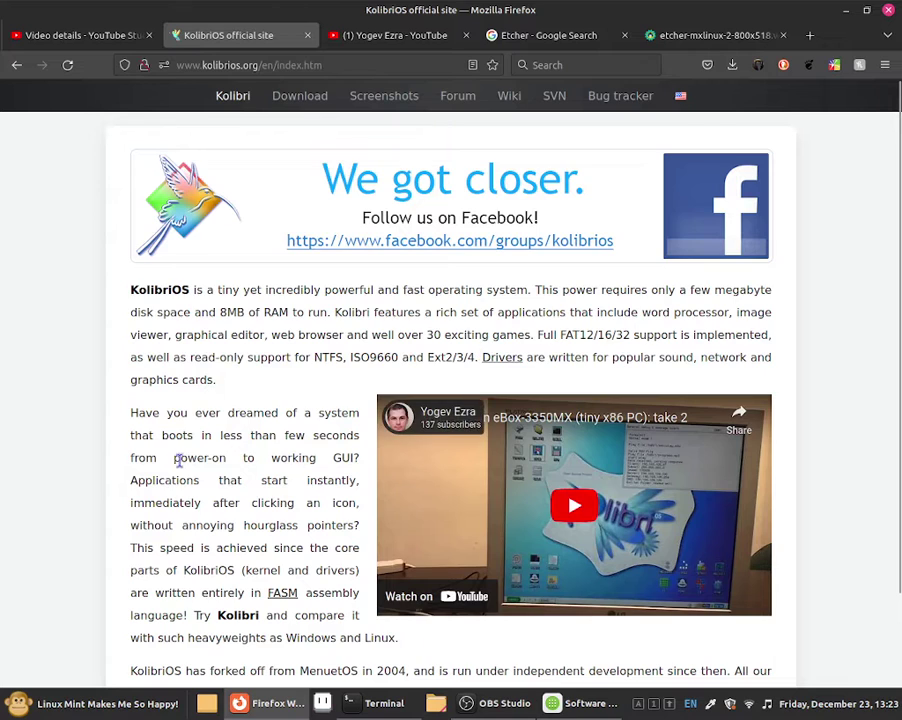
scroll(200, 457, down, 2)
scroll(201, 455, up, 2)
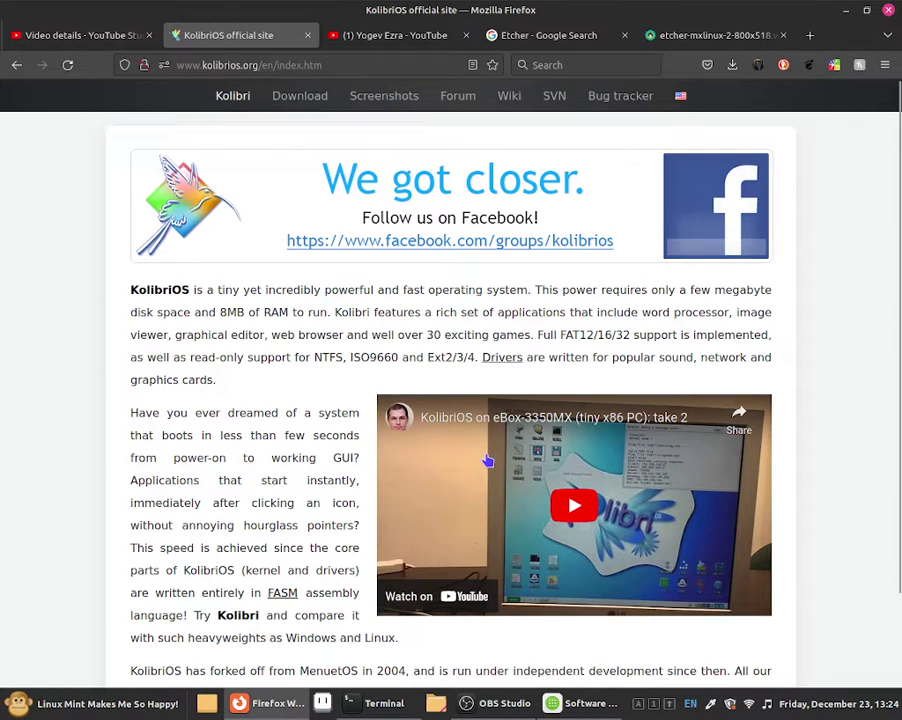
Step: Skim the embedded KolibriOS eBox-3350MX video, jumping to about 5:02 and back to about 3:58
click(490, 460)
click(519, 483)
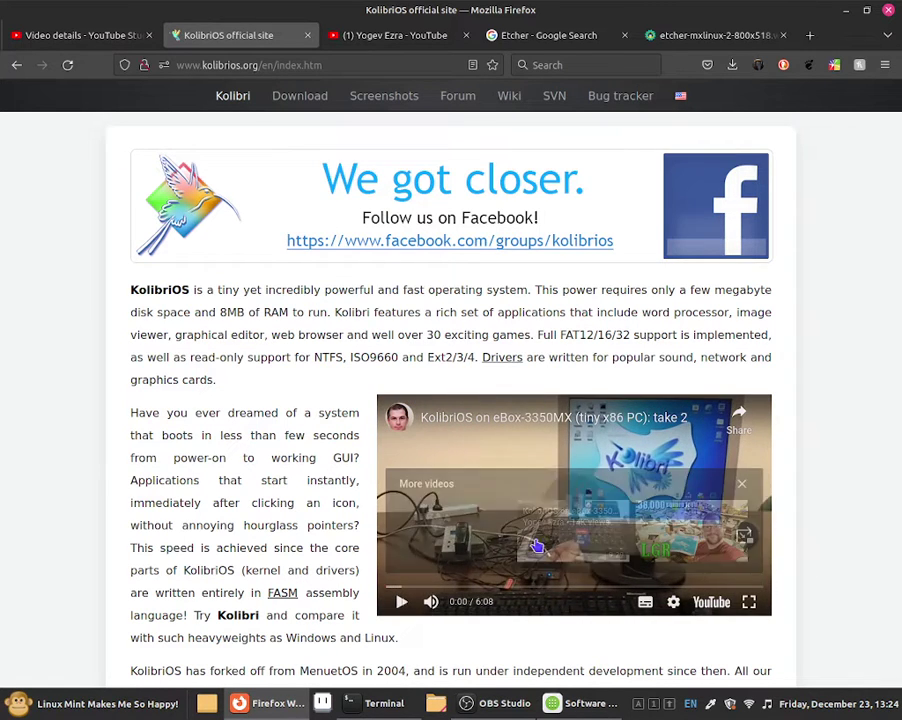
click(744, 485)
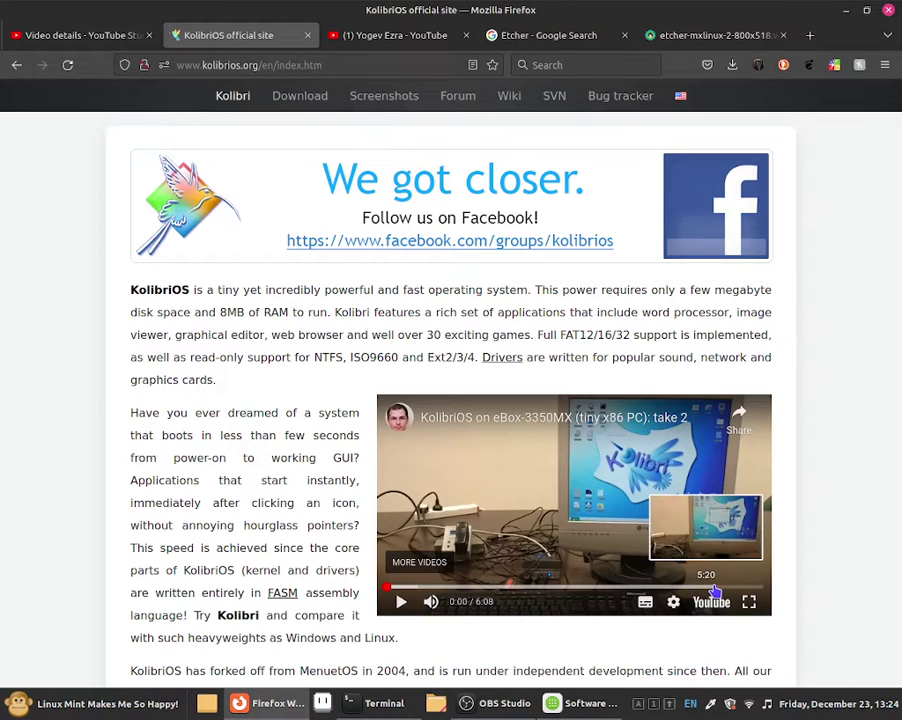
click(693, 589)
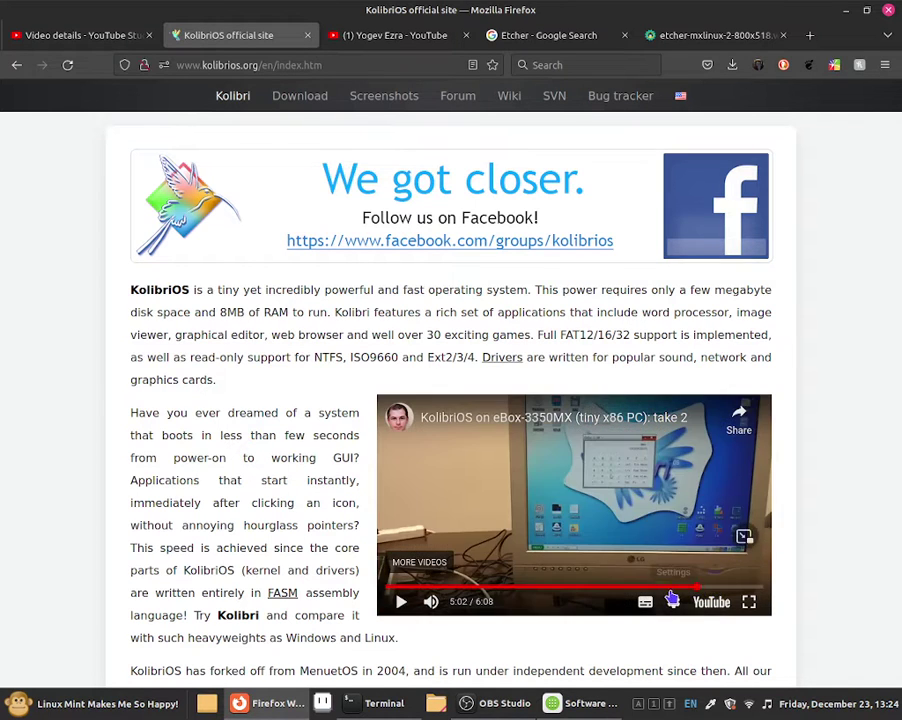
click(673, 600)
click(592, 583)
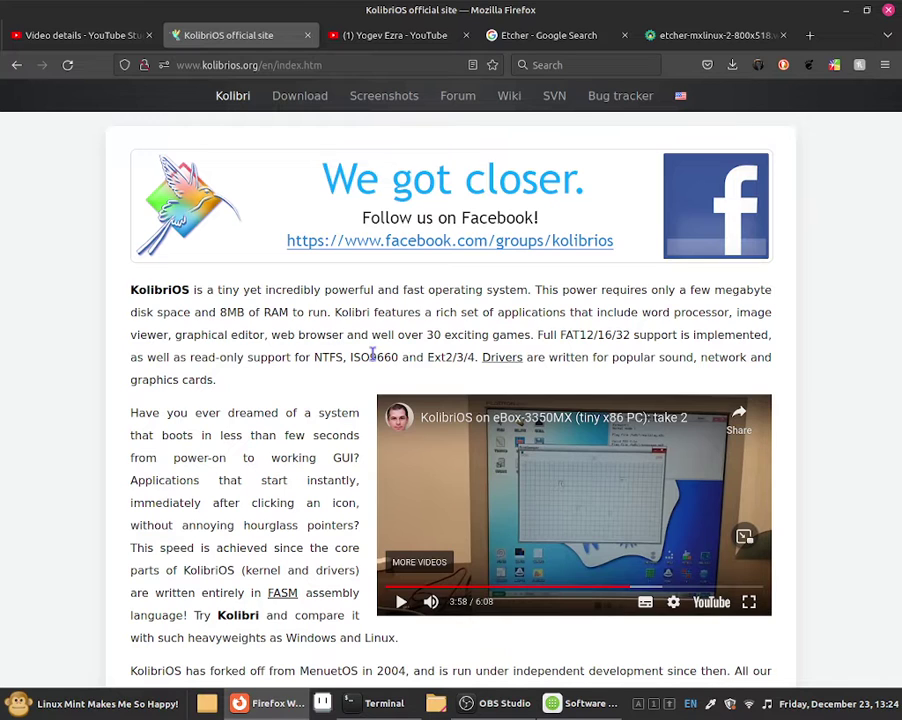
Step: Start the English LiveCD image download from the KolibriOS download page and cancel the transfer
click(322, 100)
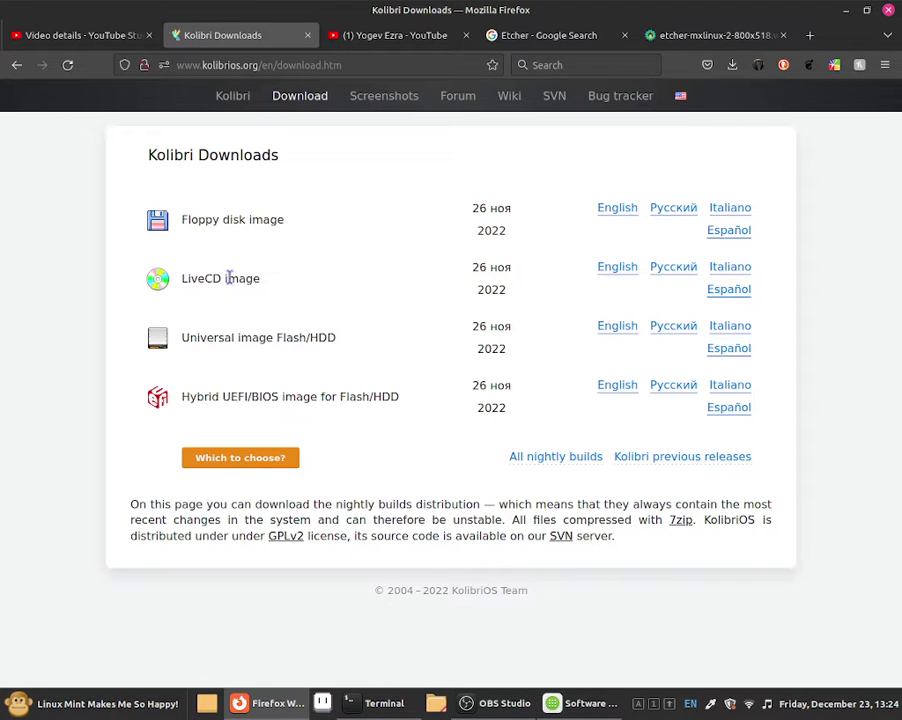
click(612, 267)
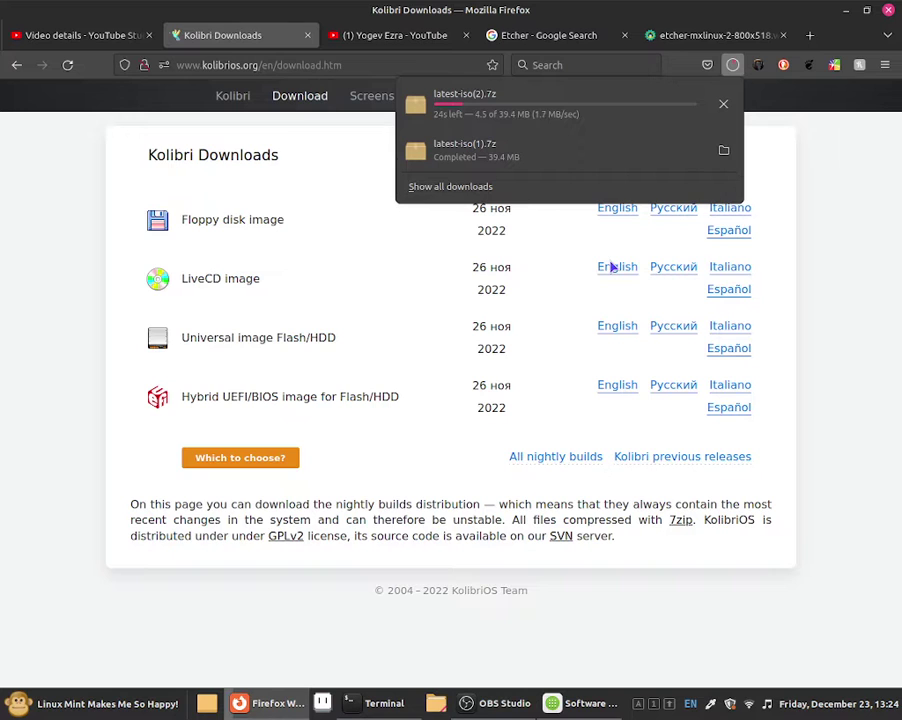
click(721, 103)
click(362, 300)
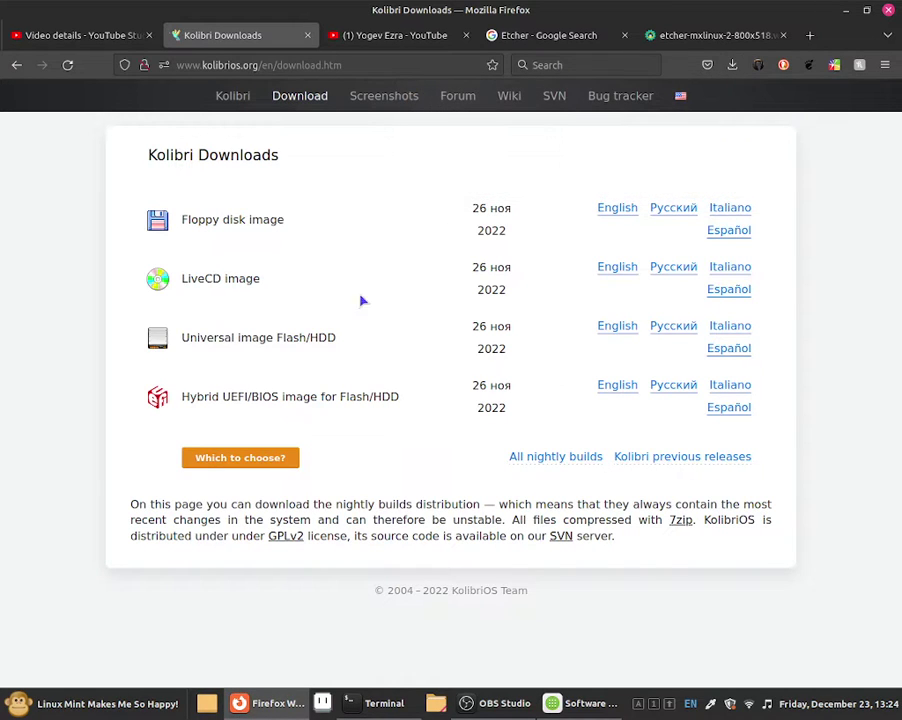
Step: Find VirtualBox among the installed applications and launch it
click(72, 705)
text(virtual)
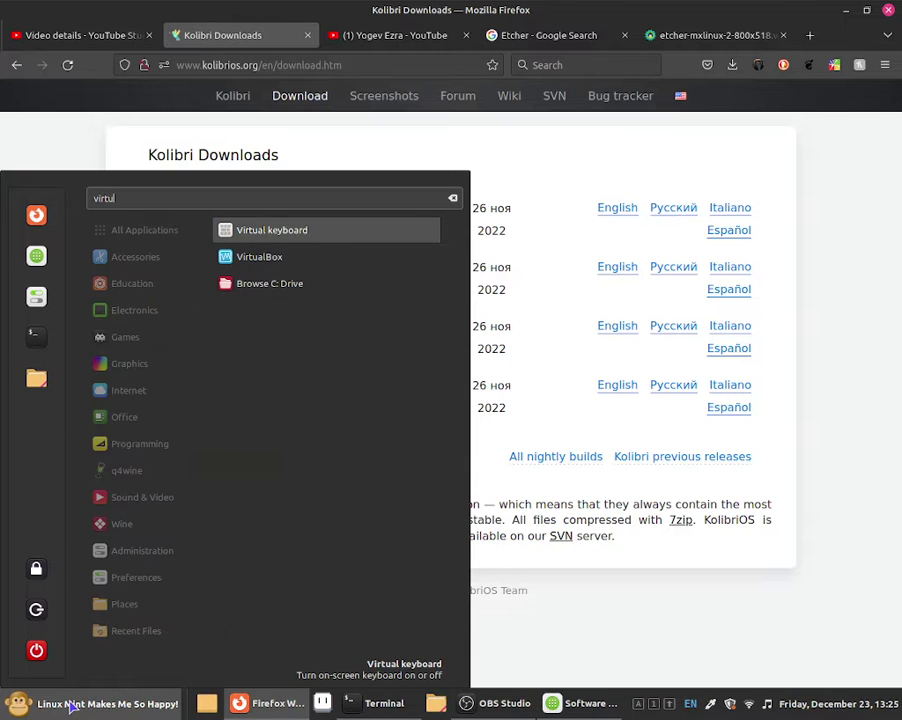
key(Down)
key(Return)
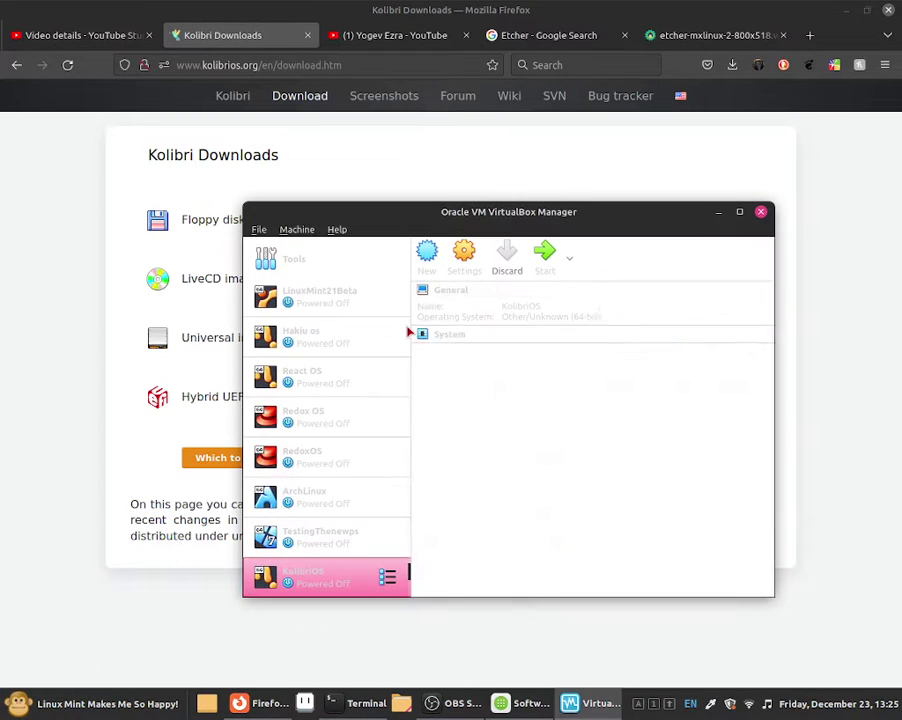
Step: Start creating a new virtual machine and name it Kolibrios2
click(426, 263)
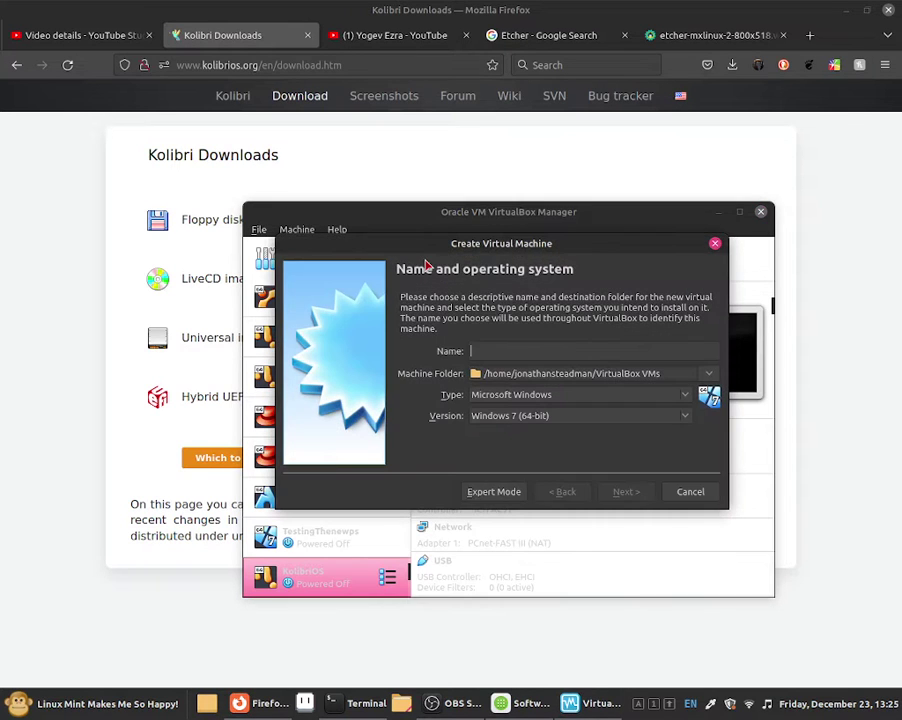
key(Caps_Lock)
text(K)
text(oliv)
text(2)
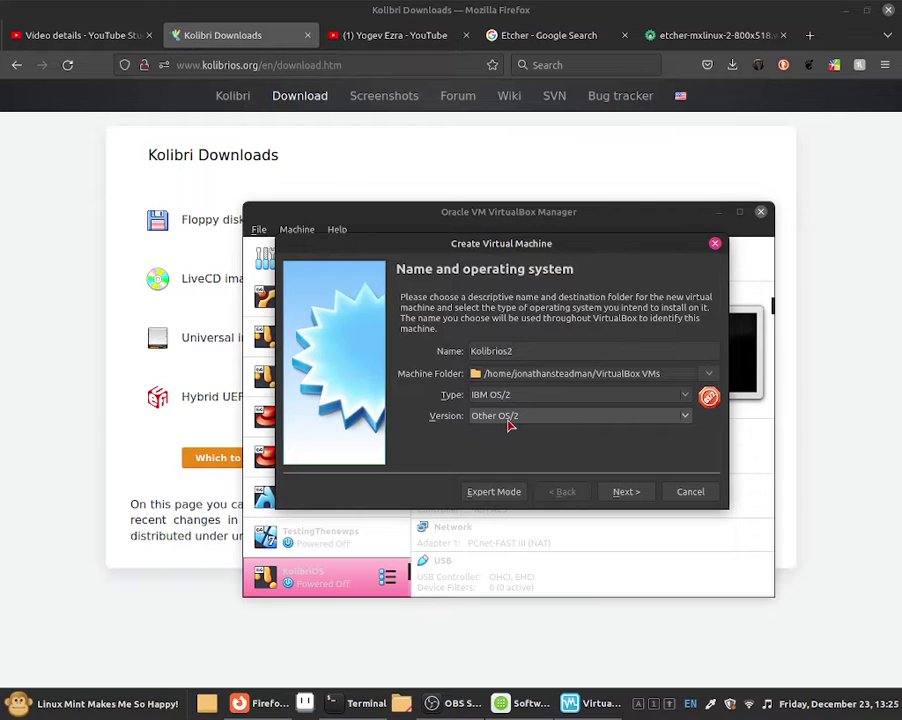
Step: Set the machine's operating system type to Other and version to Other/Unknown (64-bit), and continue to the memory size
click(509, 425)
click(490, 422)
click(493, 396)
click(493, 430)
click(495, 424)
click(495, 534)
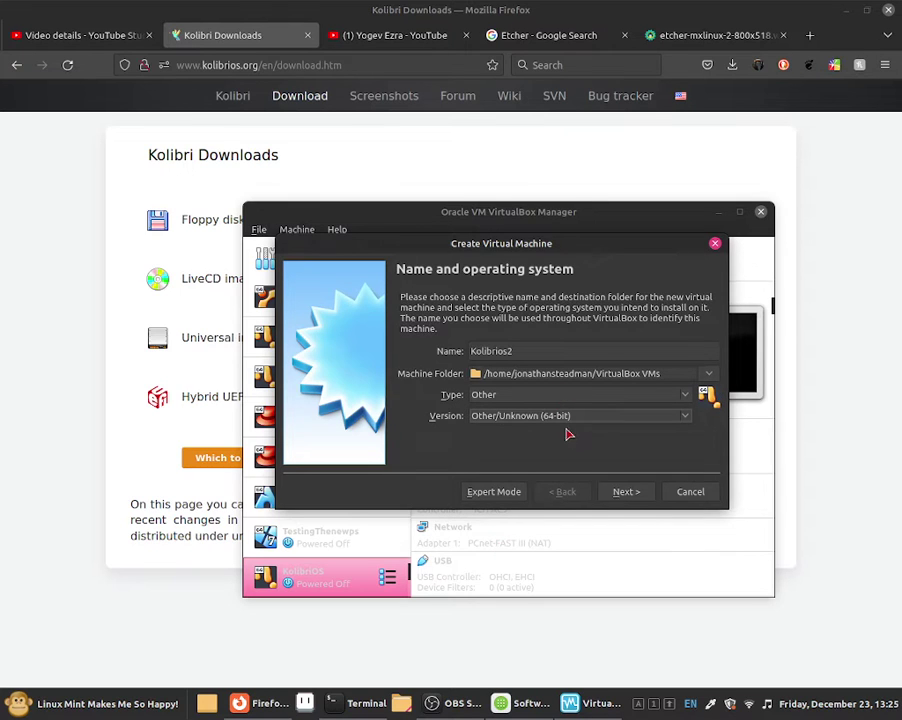
click(627, 493)
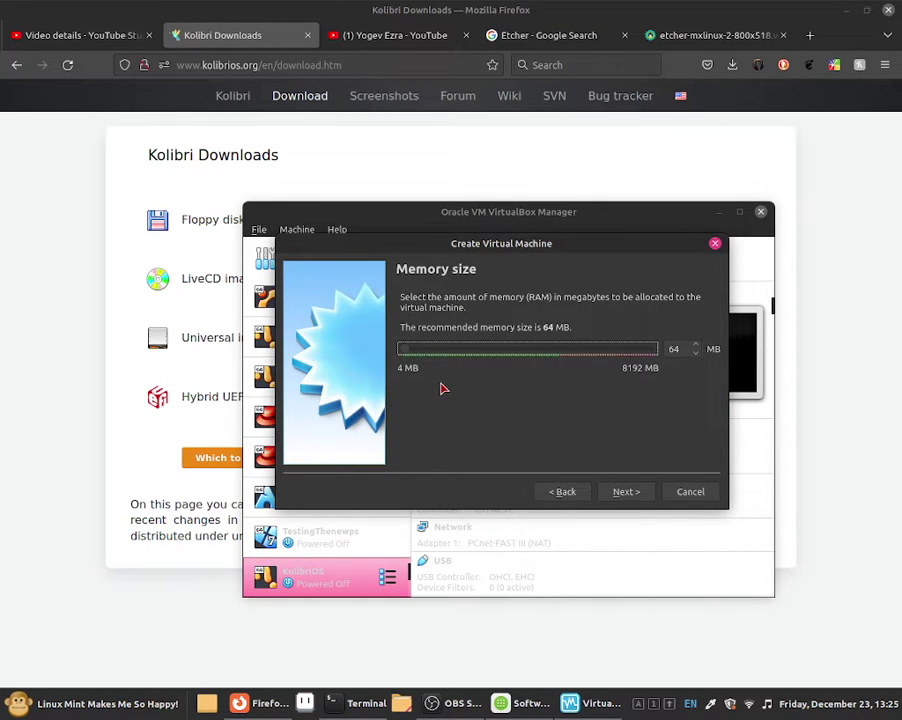
Step: Switch to Firefox and highlight the RAM requirement in the KolibriOS home page introduction
click(238, 140)
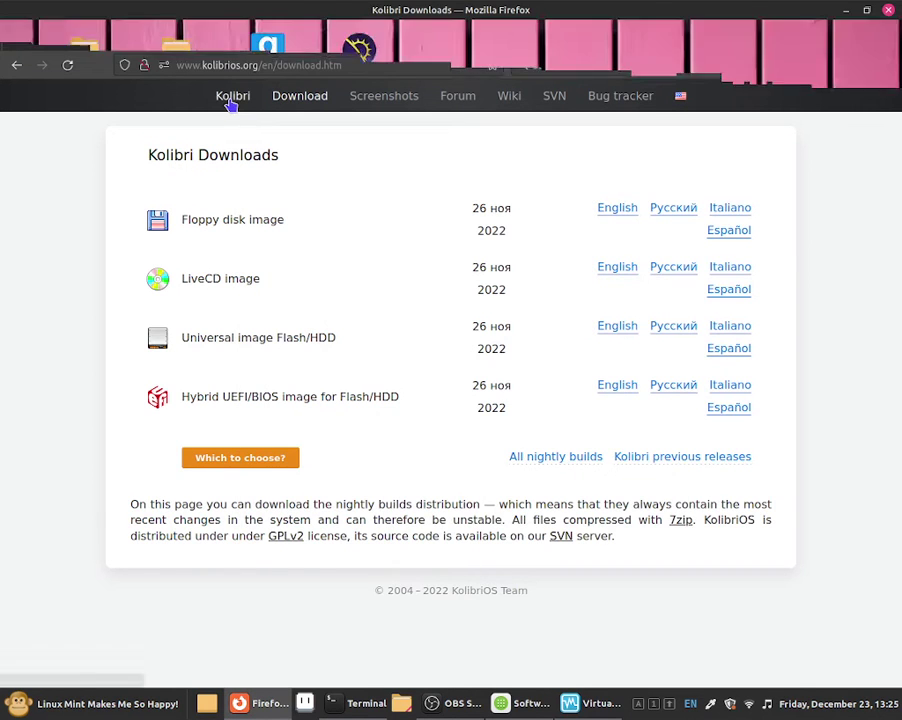
click(232, 100)
scroll(196, 254, down, 2)
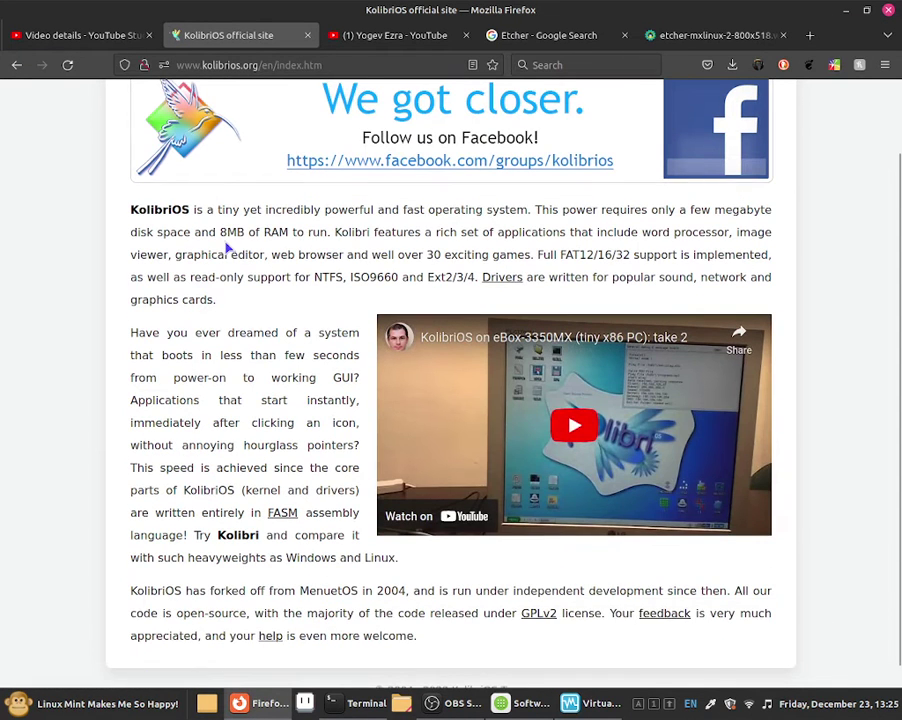
drag(223, 233, 320, 236)
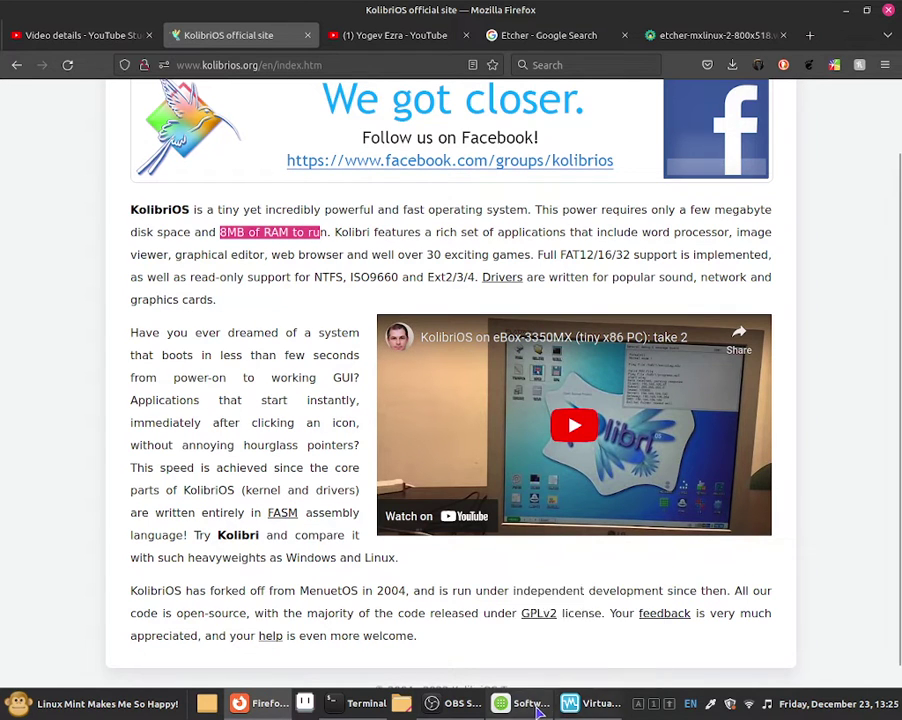
Step: Switch back to VirtualBox and set the new machine's memory to about 1240 MB
click(592, 703)
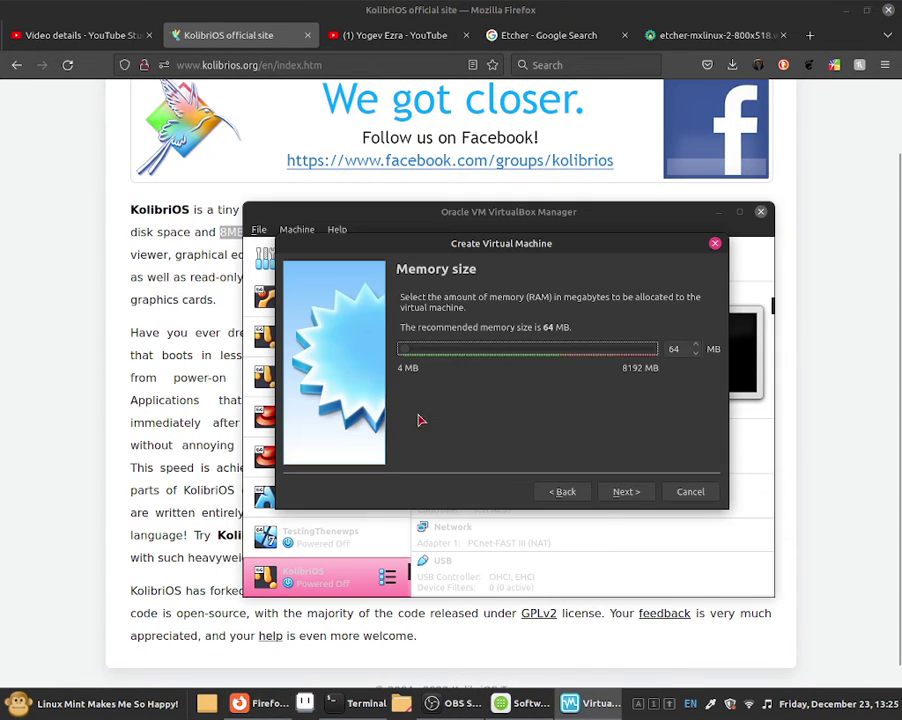
drag(404, 358, 326, 357)
drag(380, 368, 446, 362)
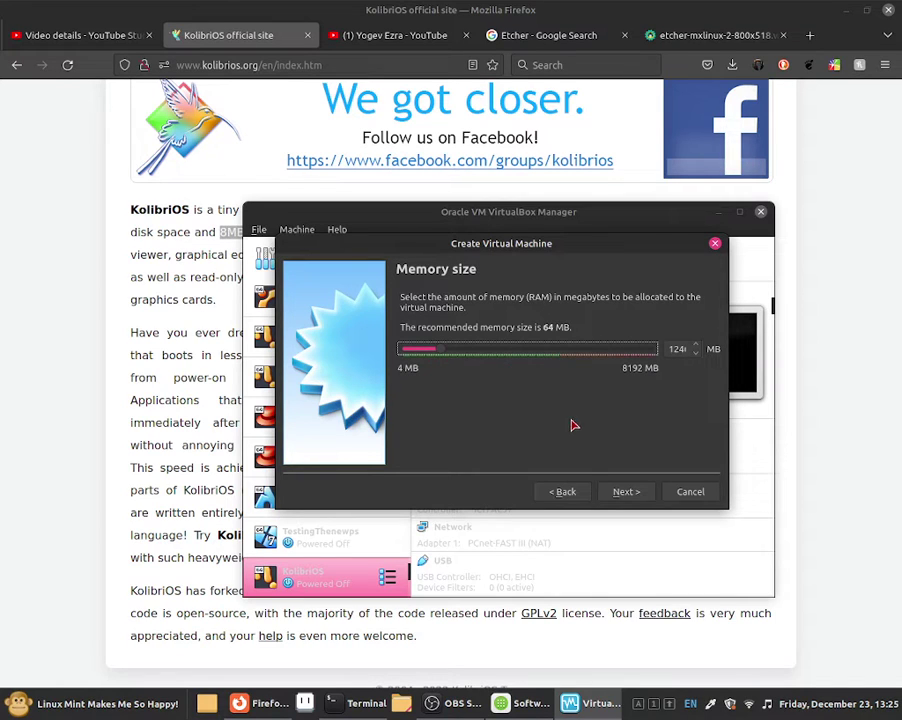
click(611, 492)
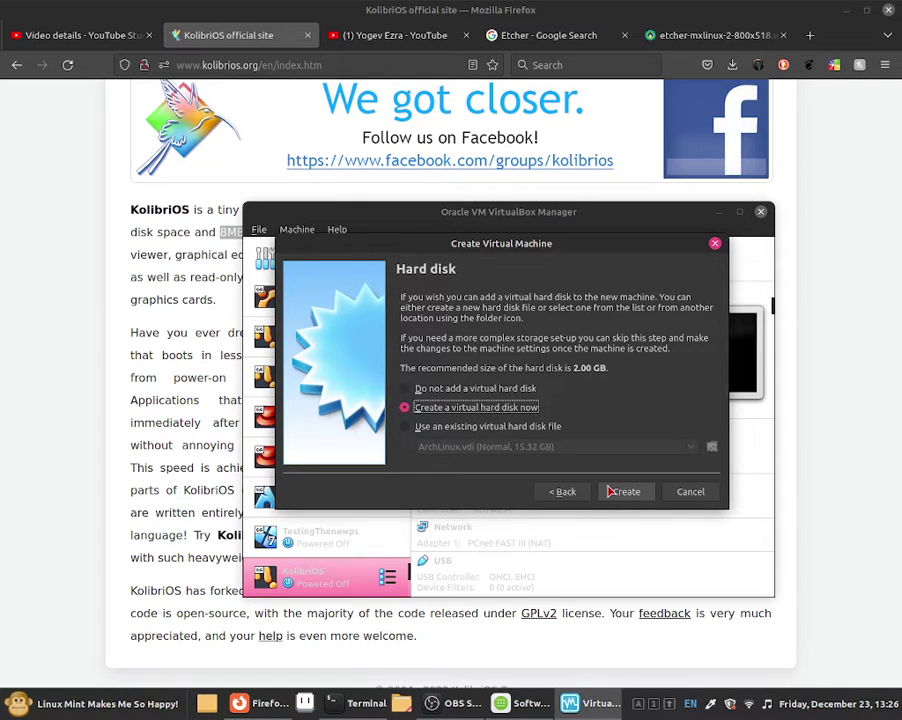
Step: Create a dynamically allocated virtual hard disk of 10.17 GB as Kolibrios2.vdi for the new machine
click(622, 491)
click(604, 491)
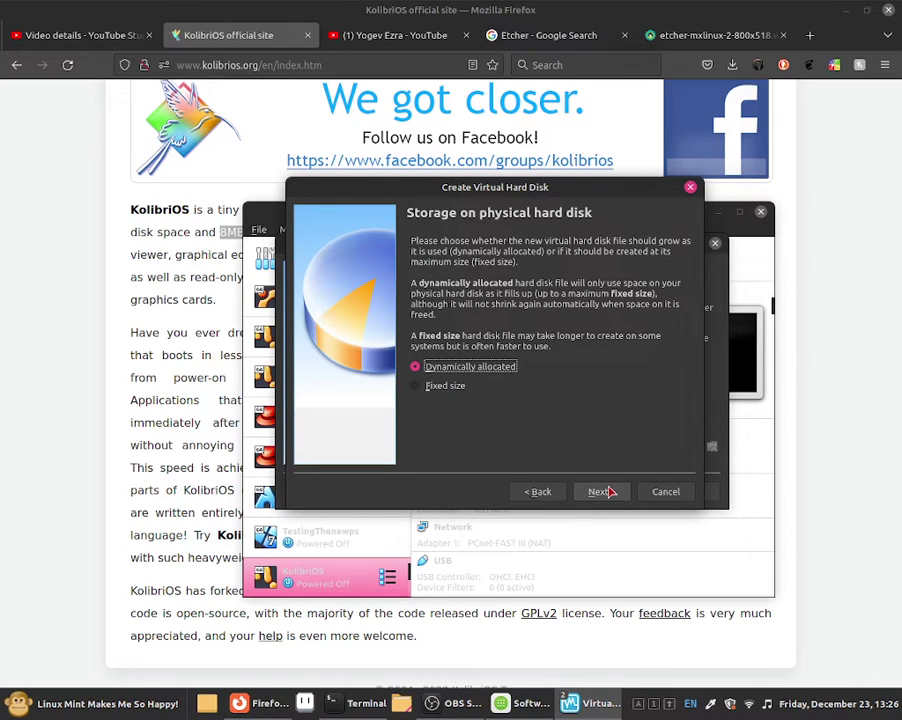
click(603, 491)
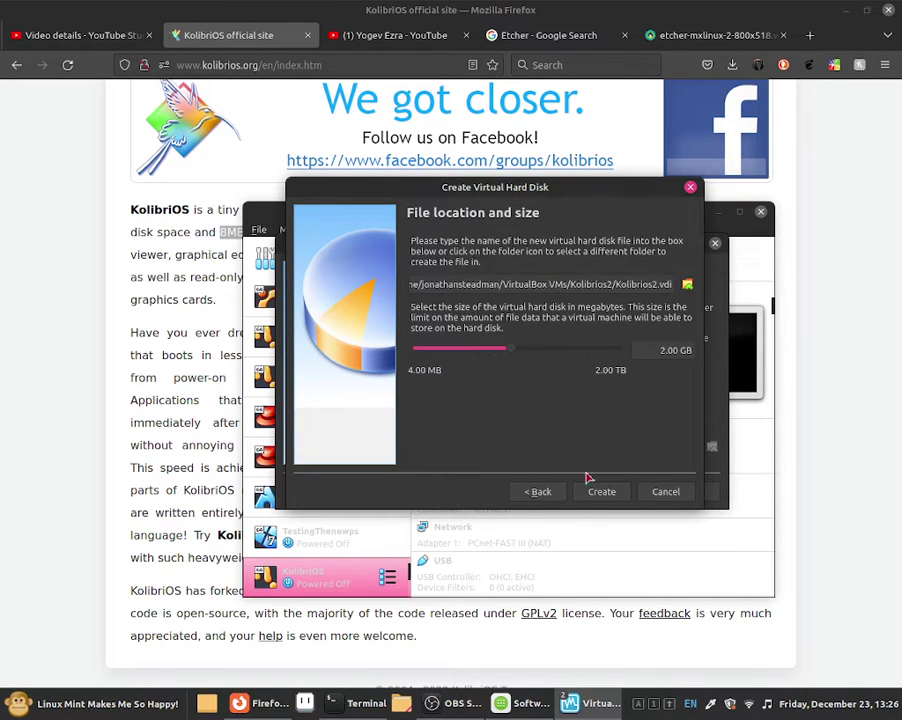
drag(511, 348, 535, 357)
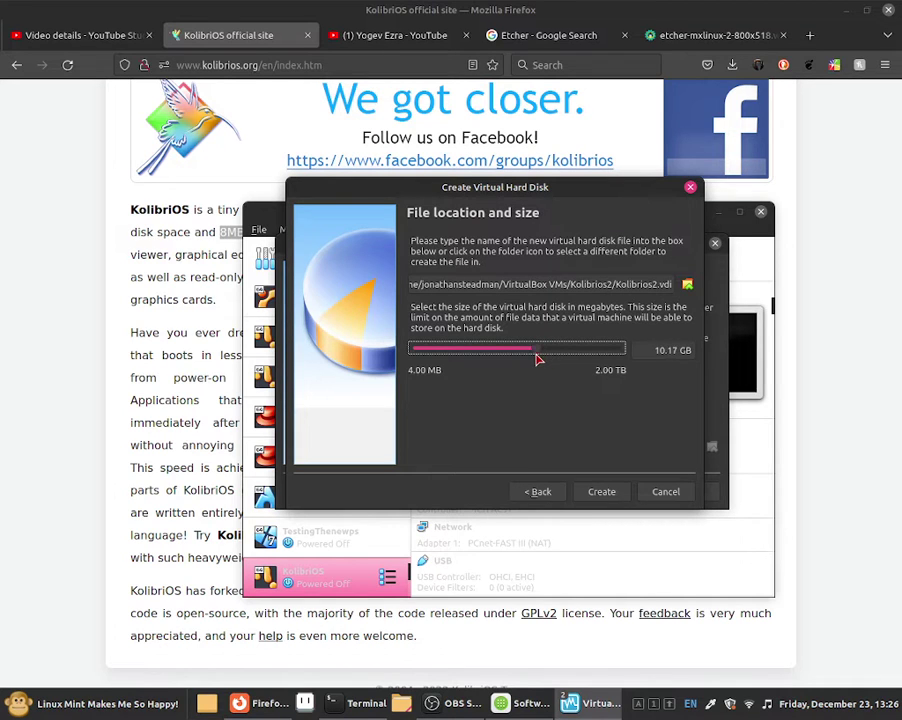
click(591, 489)
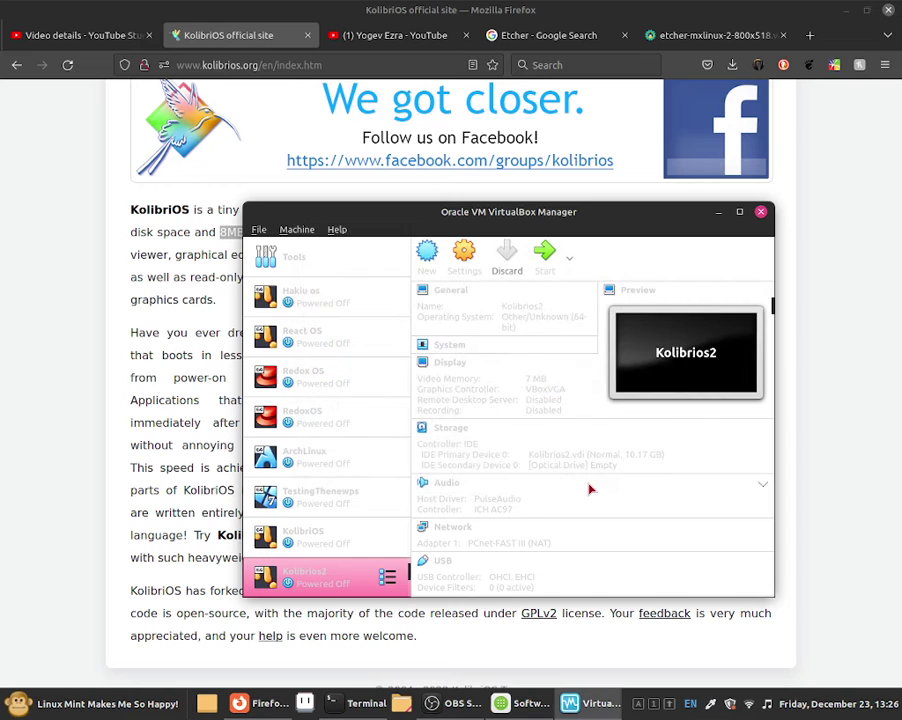
Step: Attach kolibri.iso from the Videos folder to the empty optical drive in Kolibrios2's storage settings and save
click(465, 262)
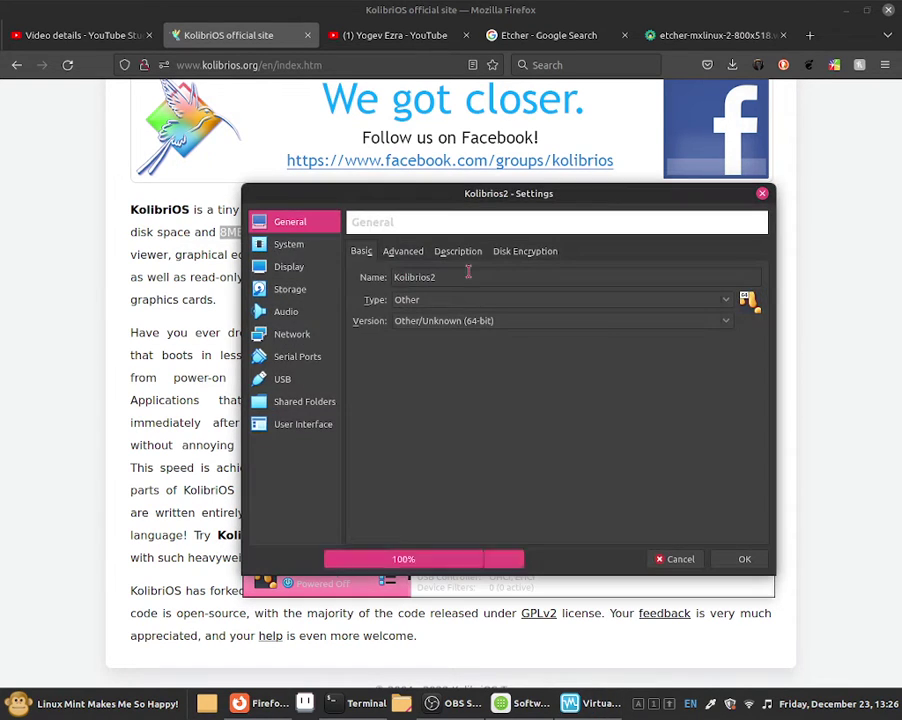
click(322, 291)
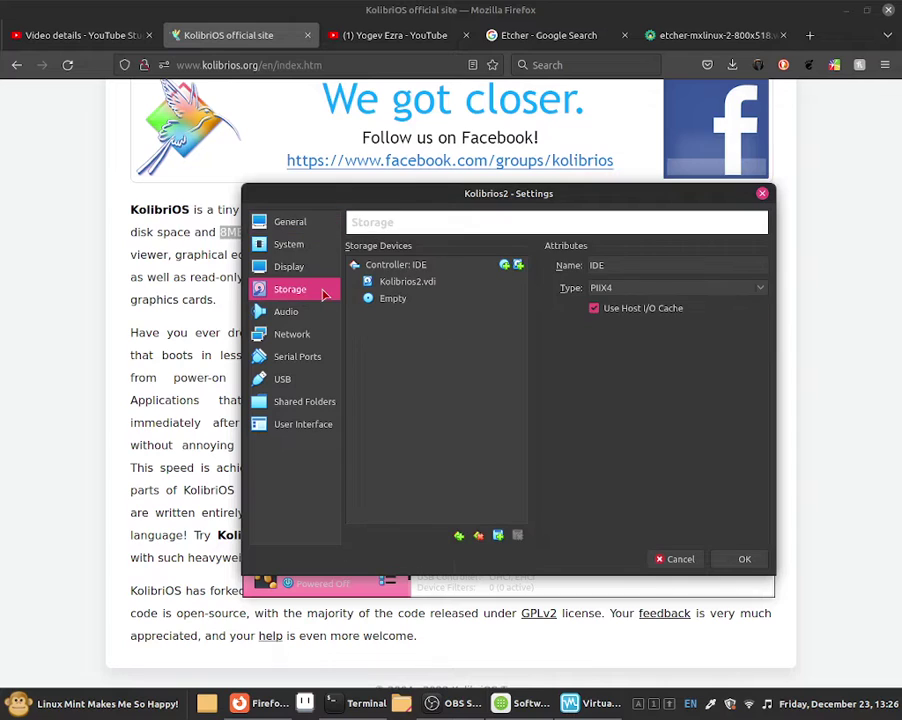
click(384, 303)
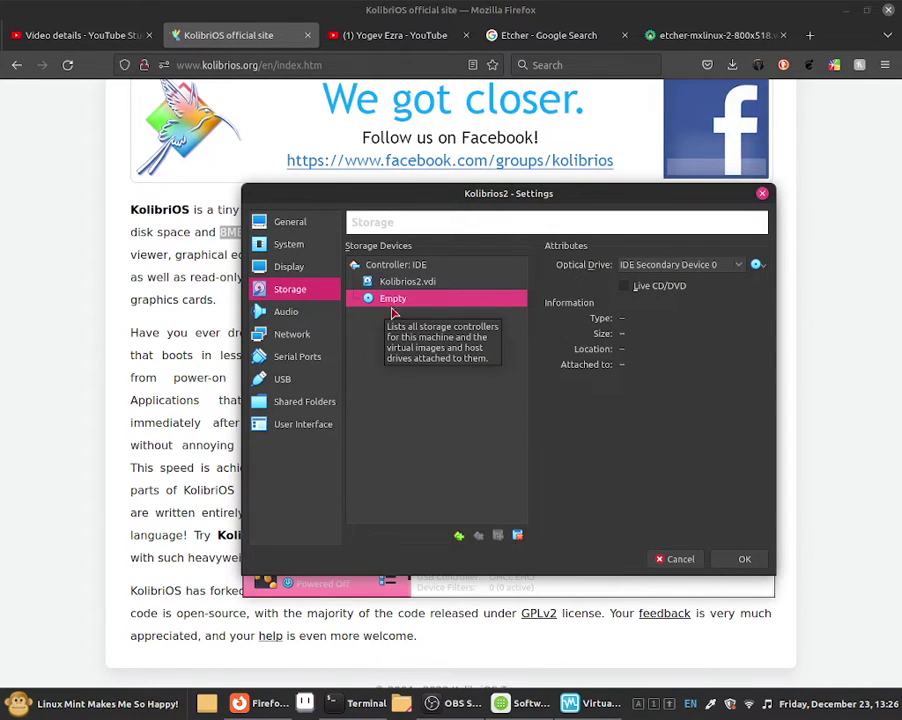
click(758, 264)
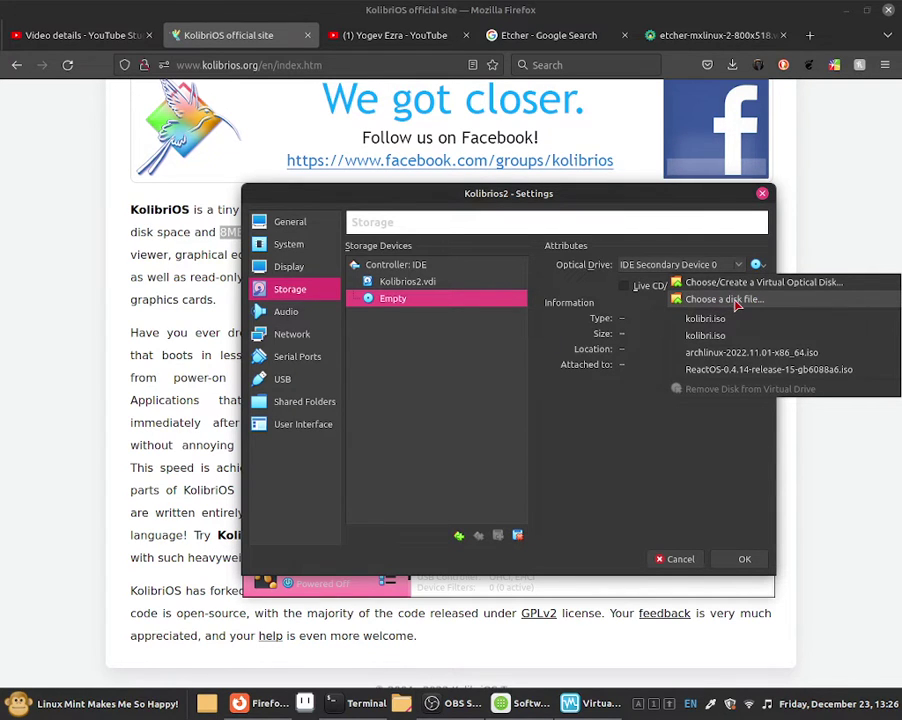
click(741, 306)
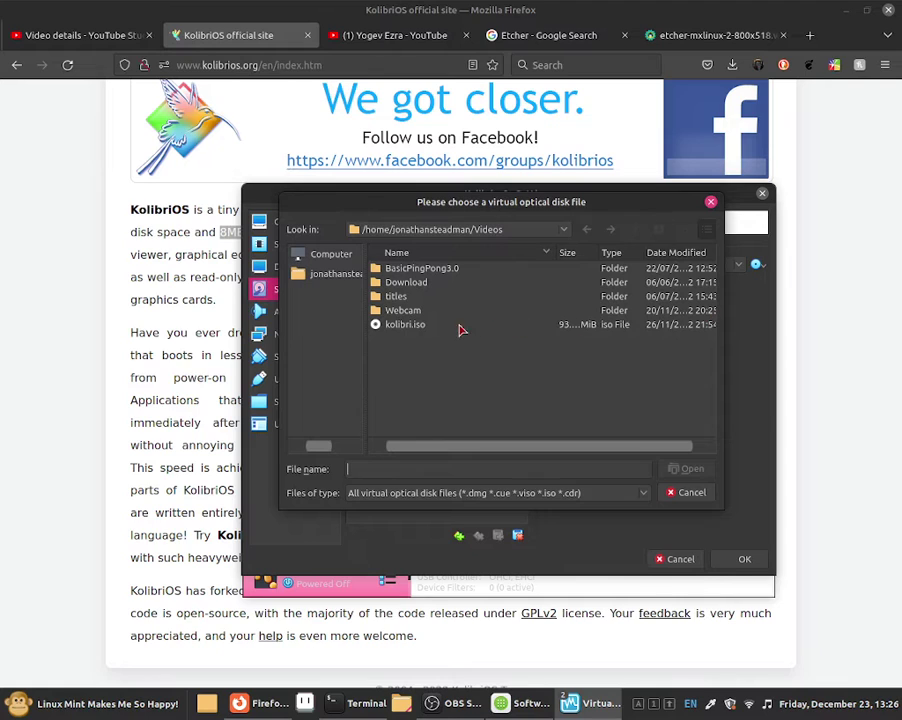
click(407, 330)
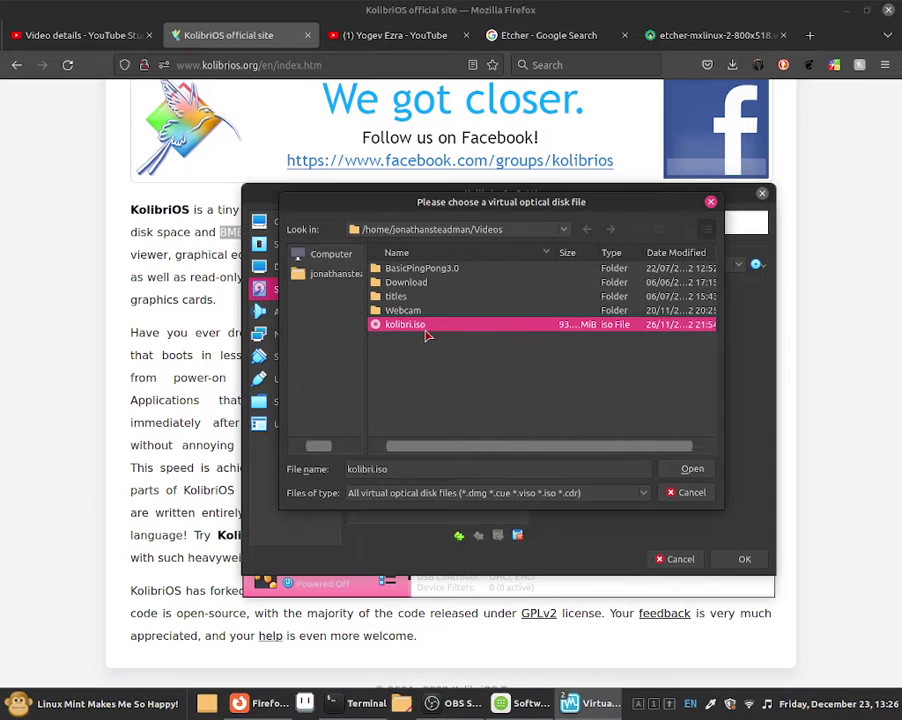
double_click(435, 326)
click(745, 560)
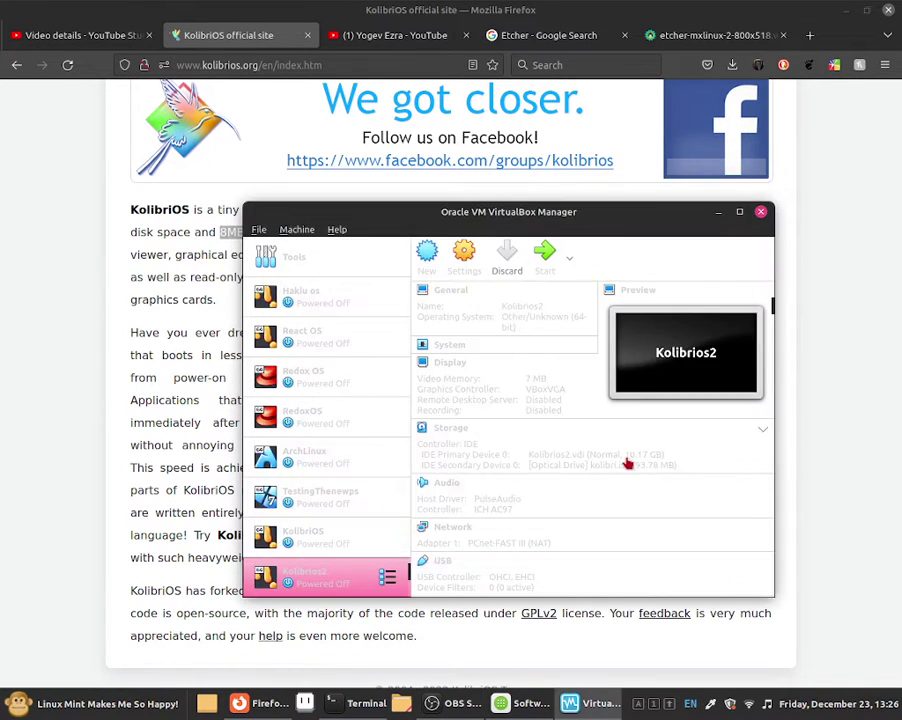
Step: Start the Kolibrios2 machine, boot KolibriOS with its default boot settings and open the system's main menu
click(545, 258)
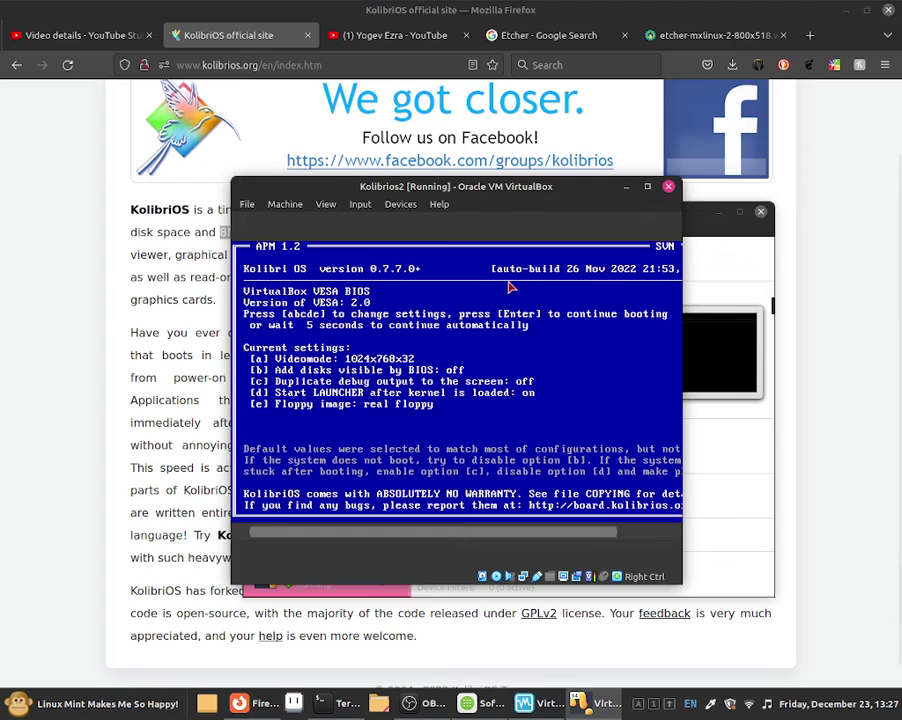
key(Return)
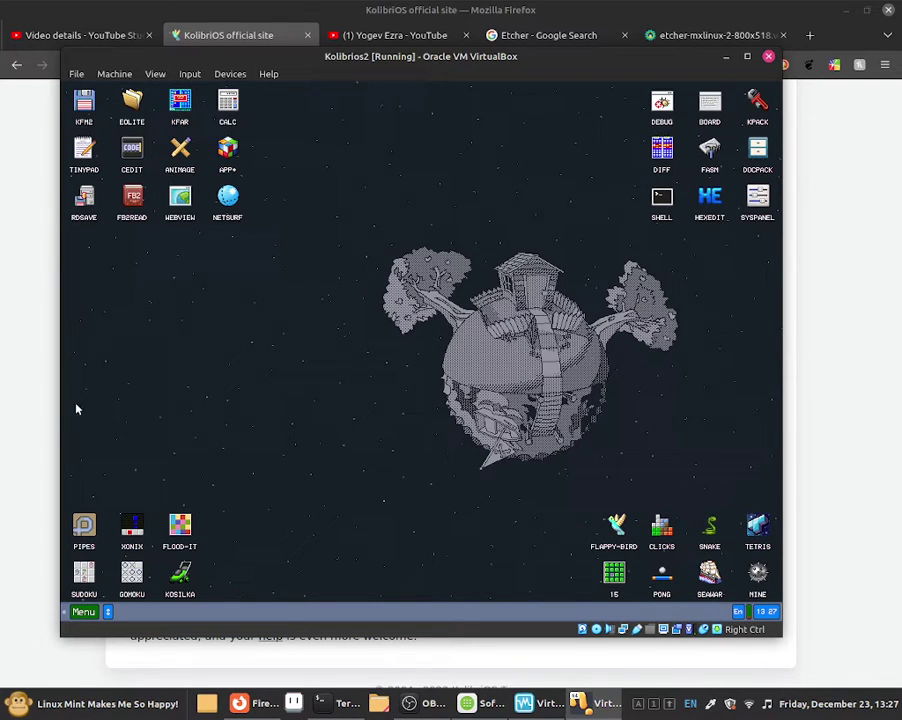
click(82, 613)
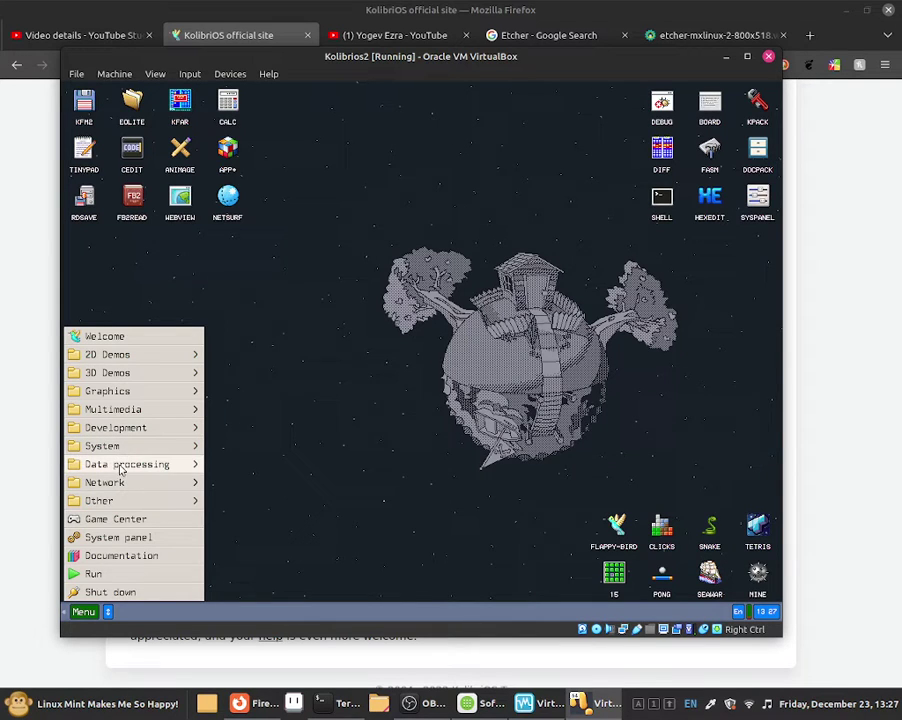
Step: Launch Pong3 from the KolibriOS Game Center, play it by moving the paddle to meet the ball, and close the game and the Game Center
click(135, 524)
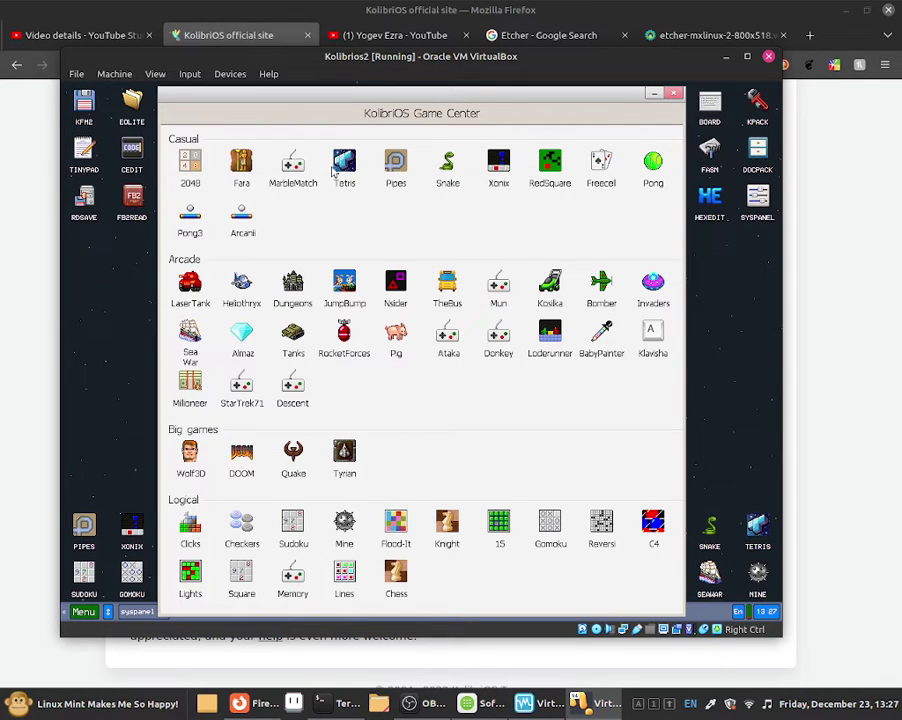
click(190, 213)
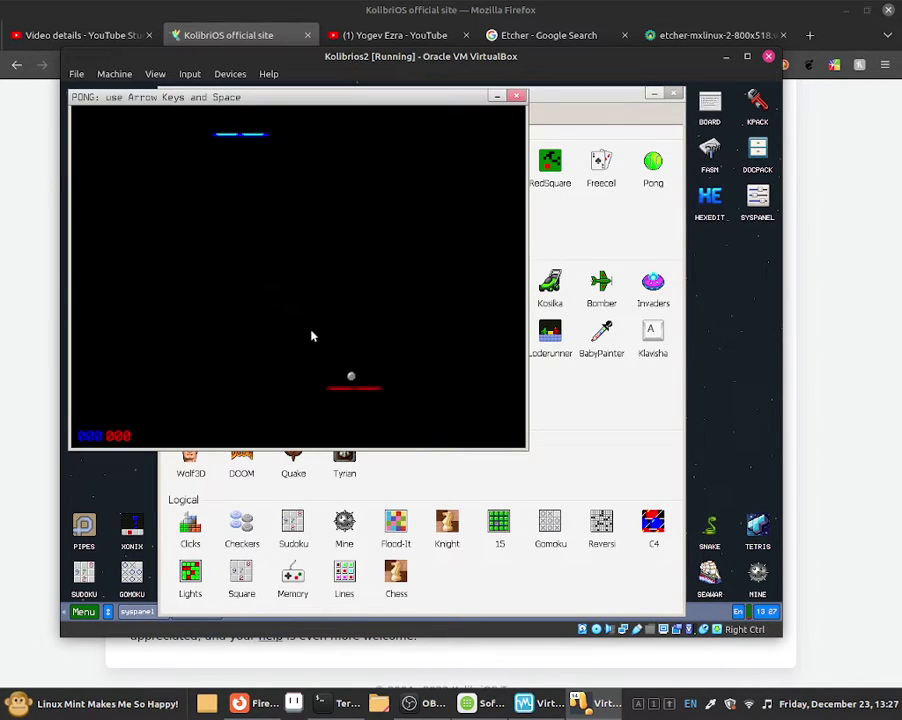
key(Right)
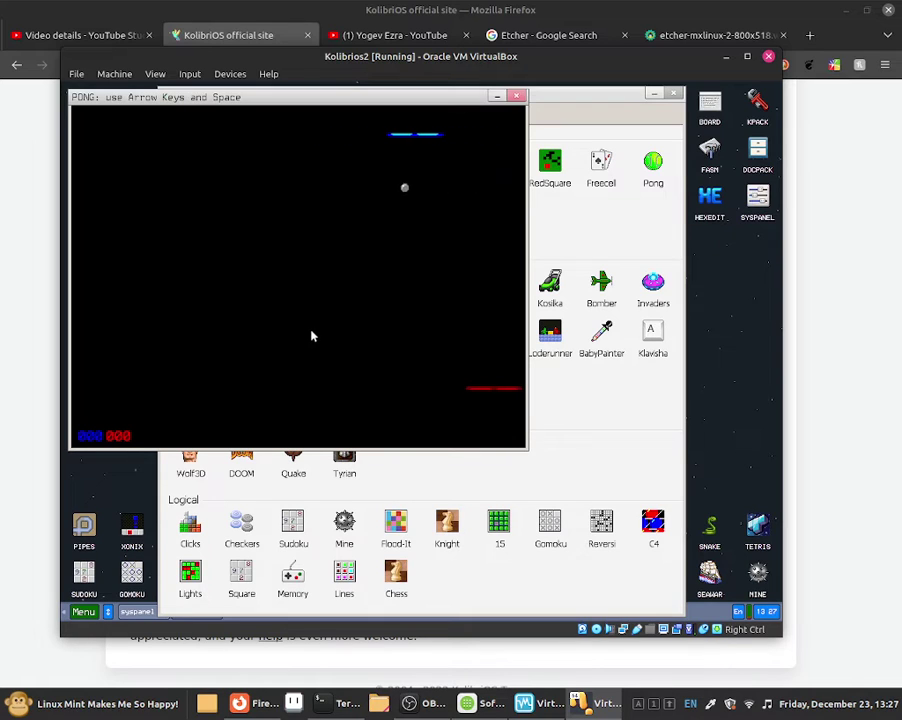
key(Left)
key(Left)
key(Right)
key(Left)
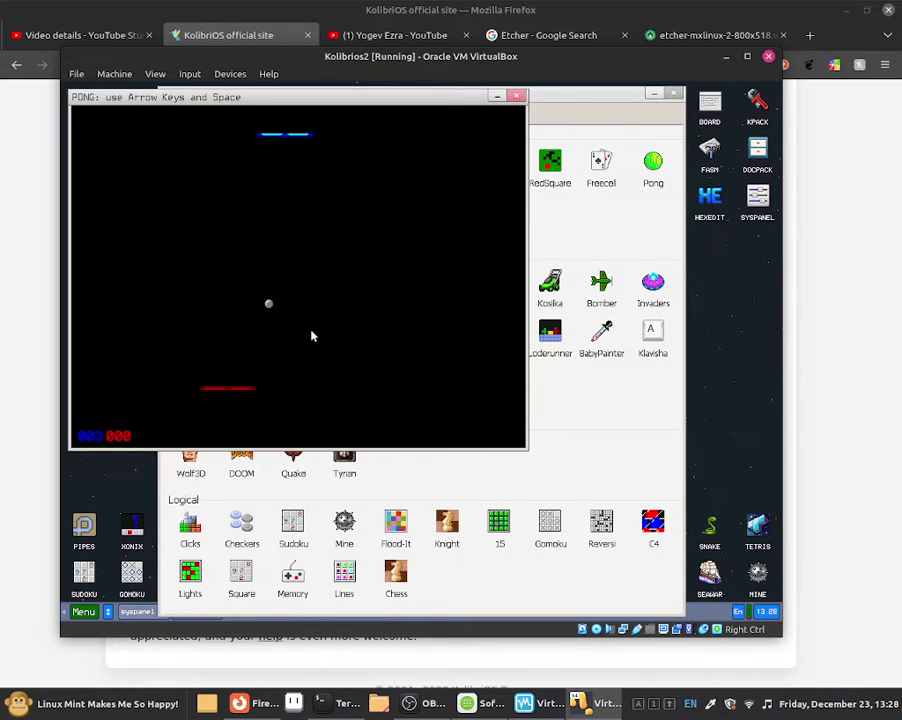
key(Left)
key(Right)
key(Left)
key(Right)
key(Left)
key(Left)
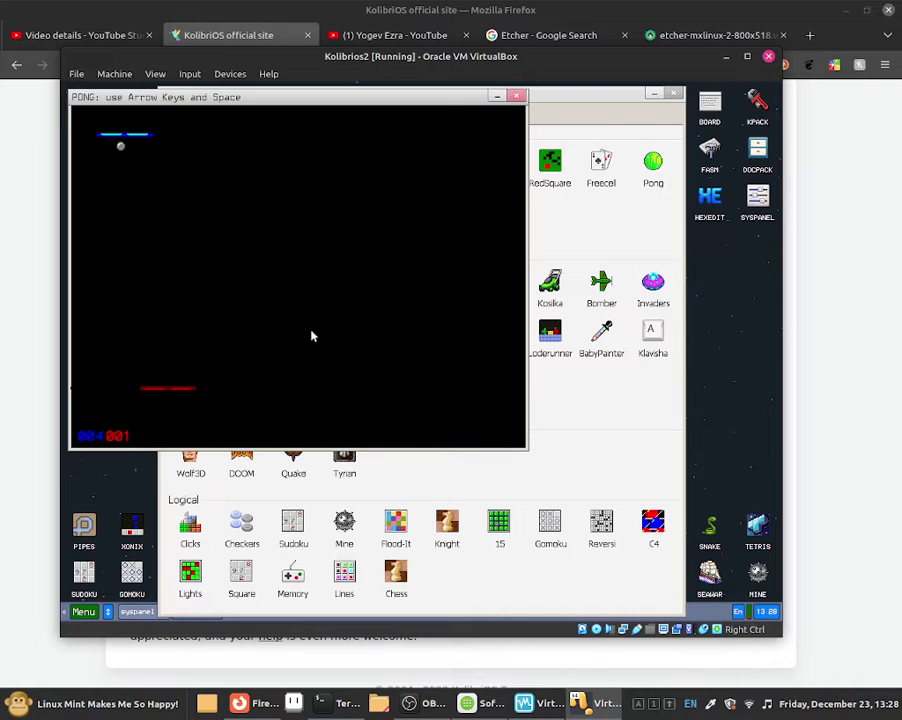
key(Right)
key(Left)
key(Right)
key(Right)
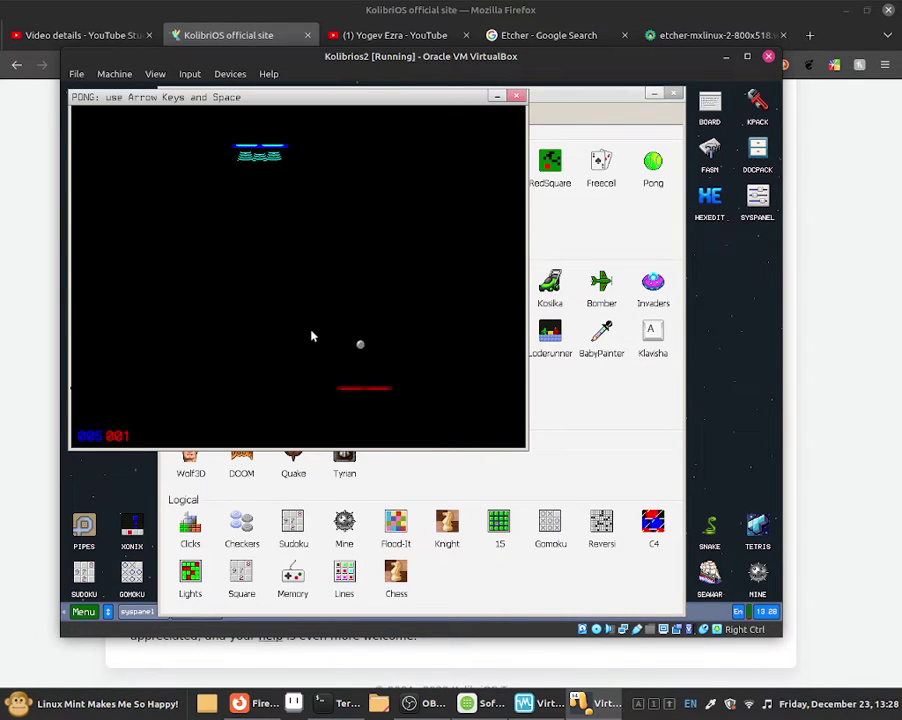
key(Right)
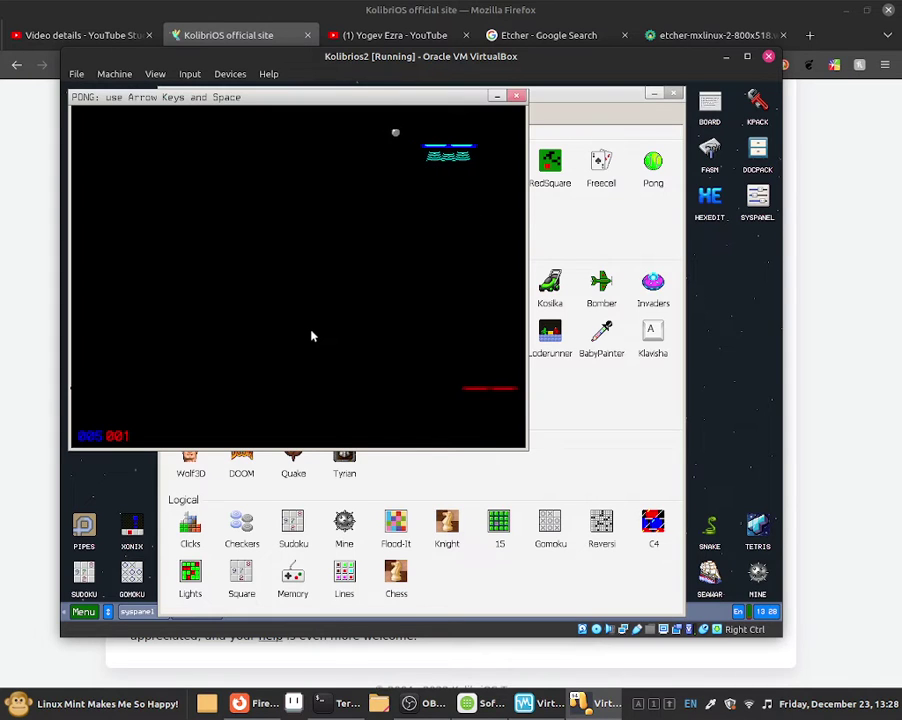
key(Left)
key(Left)
key(Right)
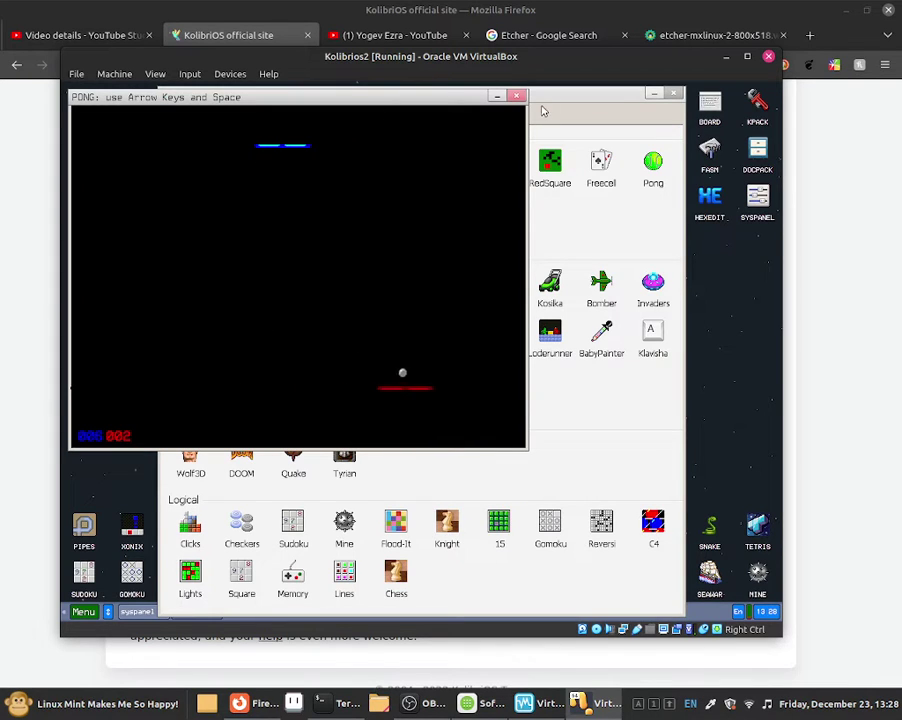
click(516, 96)
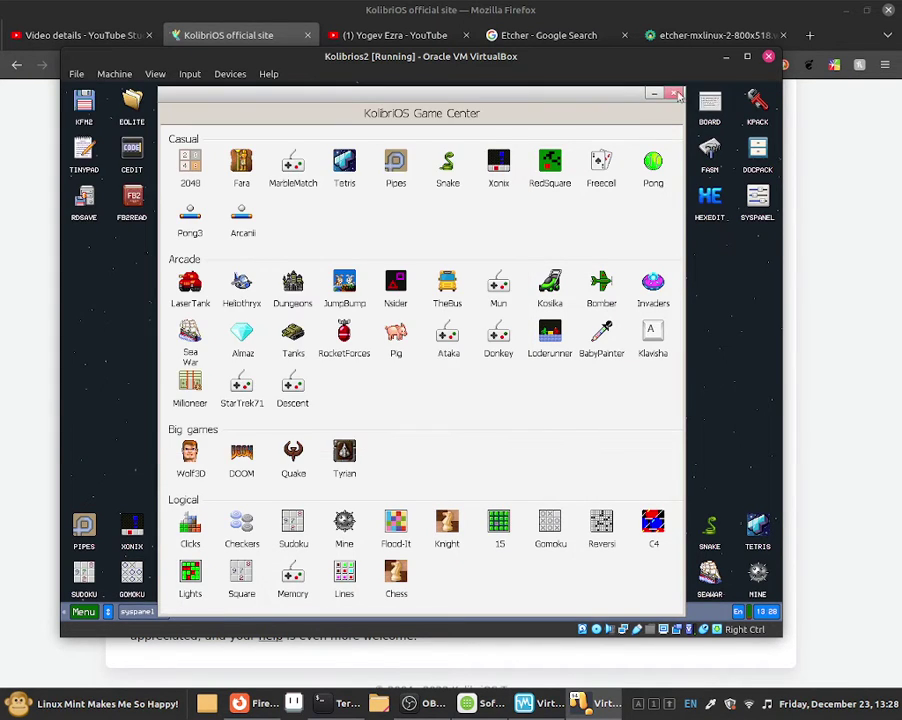
click(673, 93)
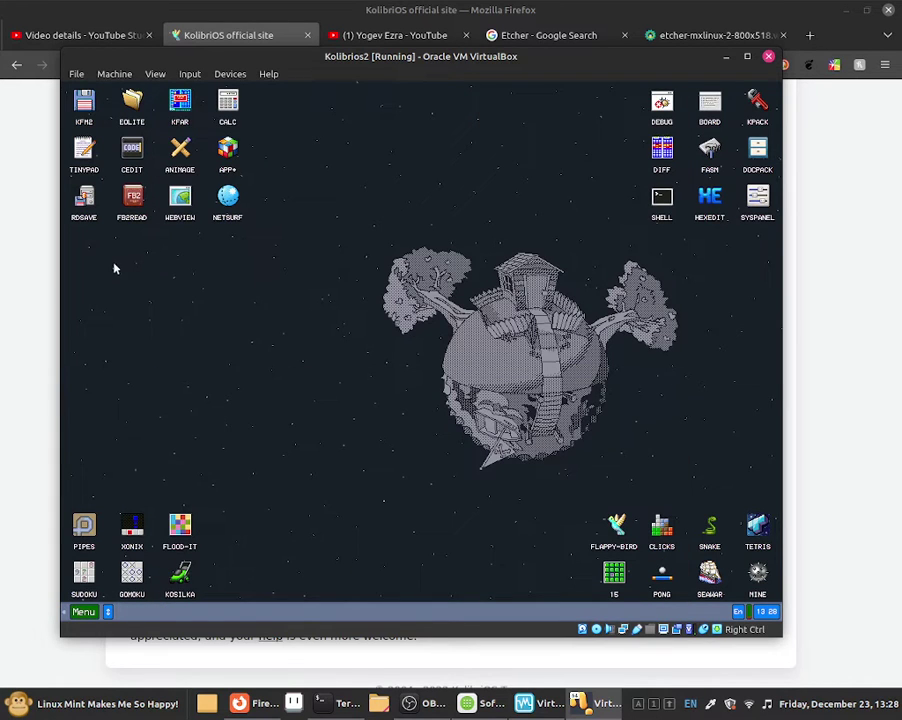
Step: Open the CEdit code editor from the KolibriOS desktop to view it, and close it again
click(133, 160)
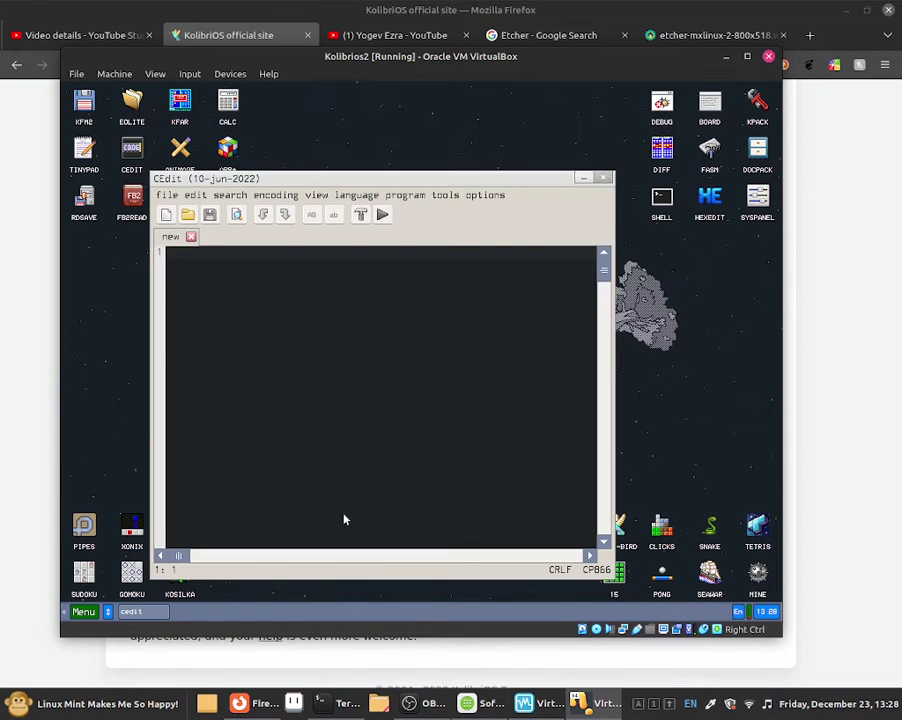
click(603, 178)
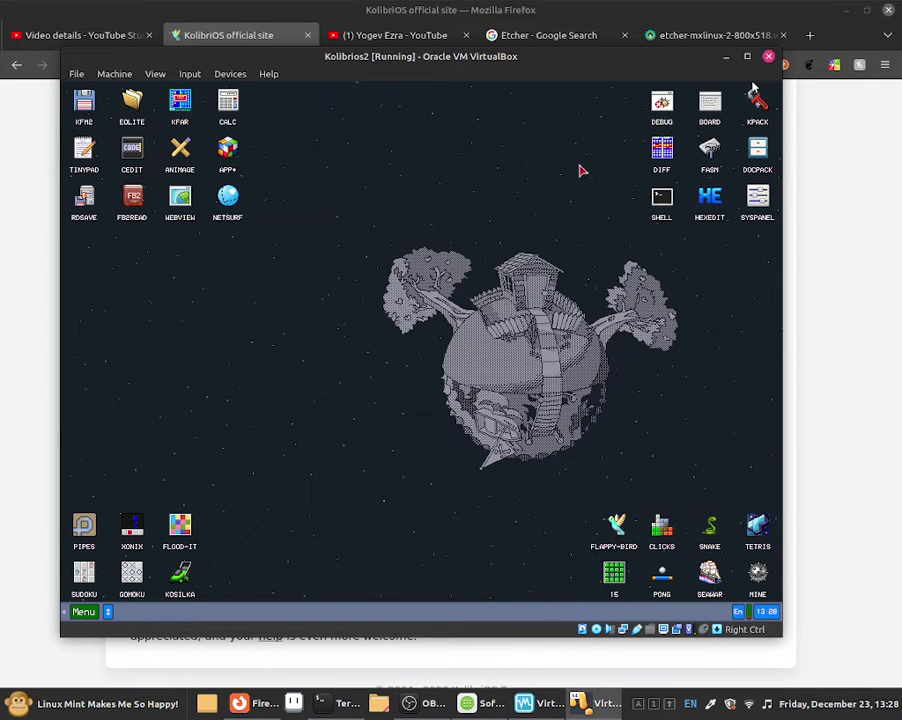
Step: Close the Kolibrios2 virtual machine by powering it off
click(768, 57)
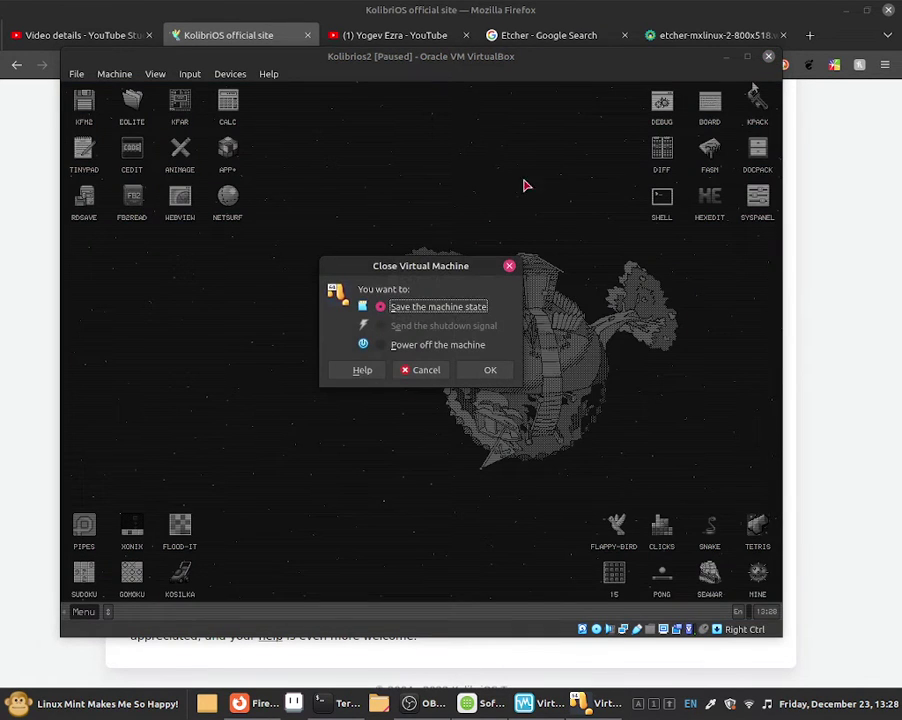
click(422, 344)
click(469, 368)
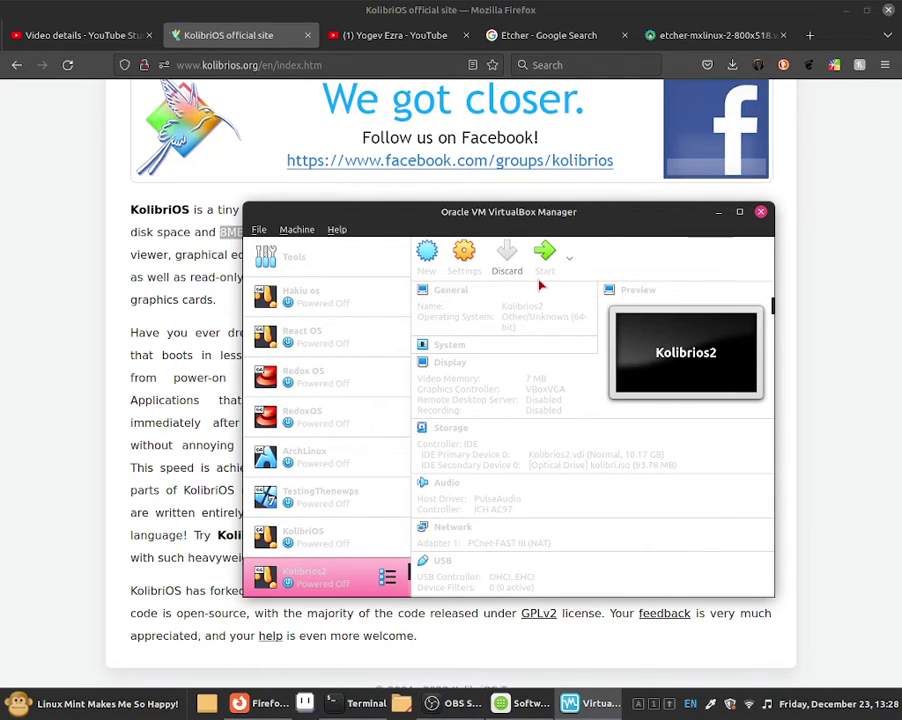
Step: Switch to Firefox and view the Etcher image results and the full-size balenaEtcher flashing screenshot as the USB-writing example
click(176, 334)
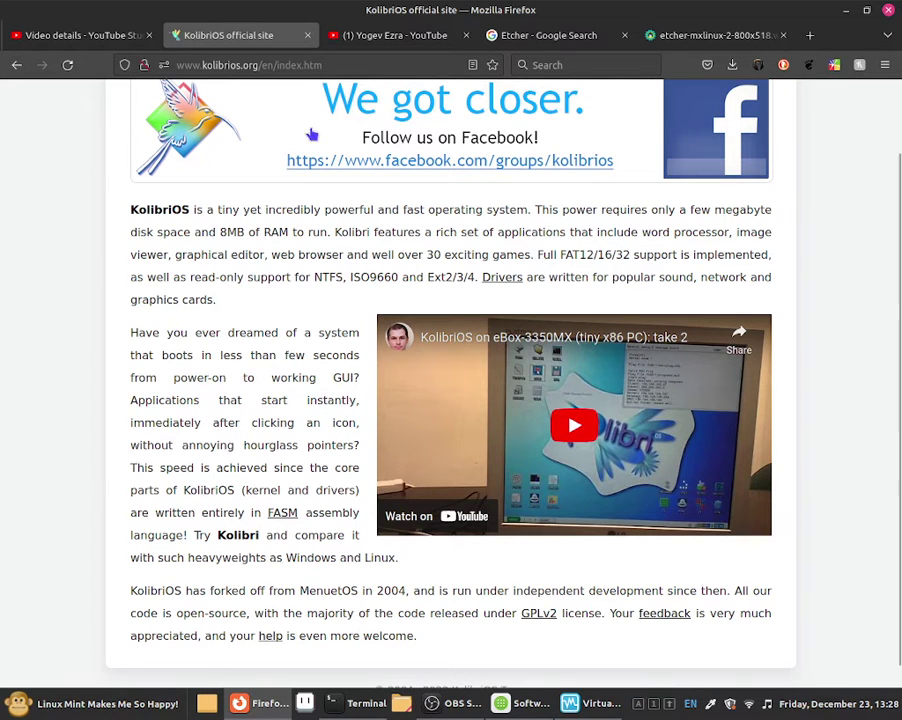
click(491, 35)
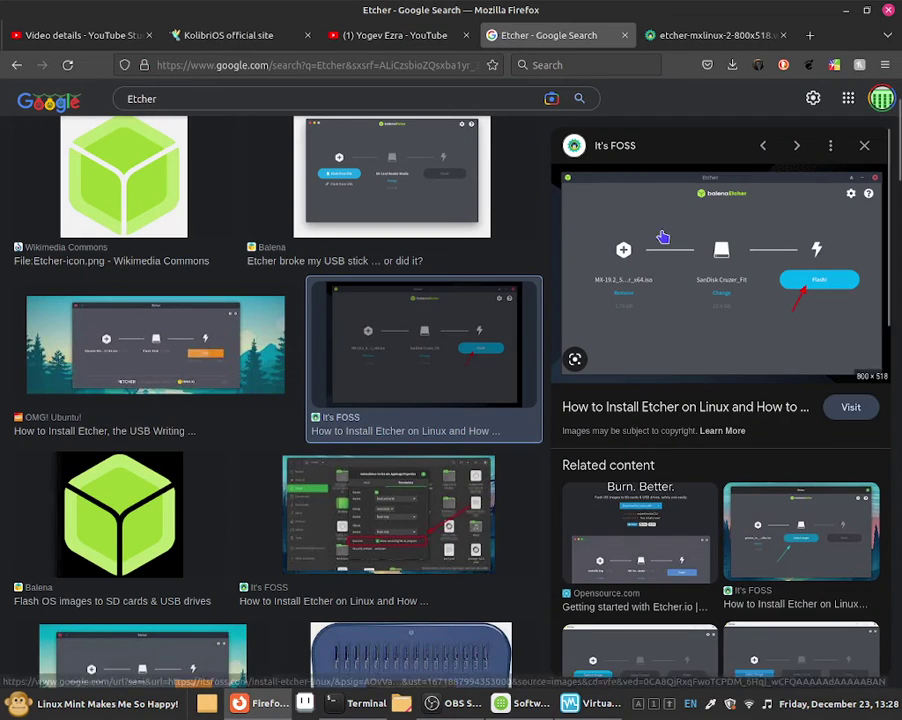
click(551, 98)
click(666, 66)
click(660, 35)
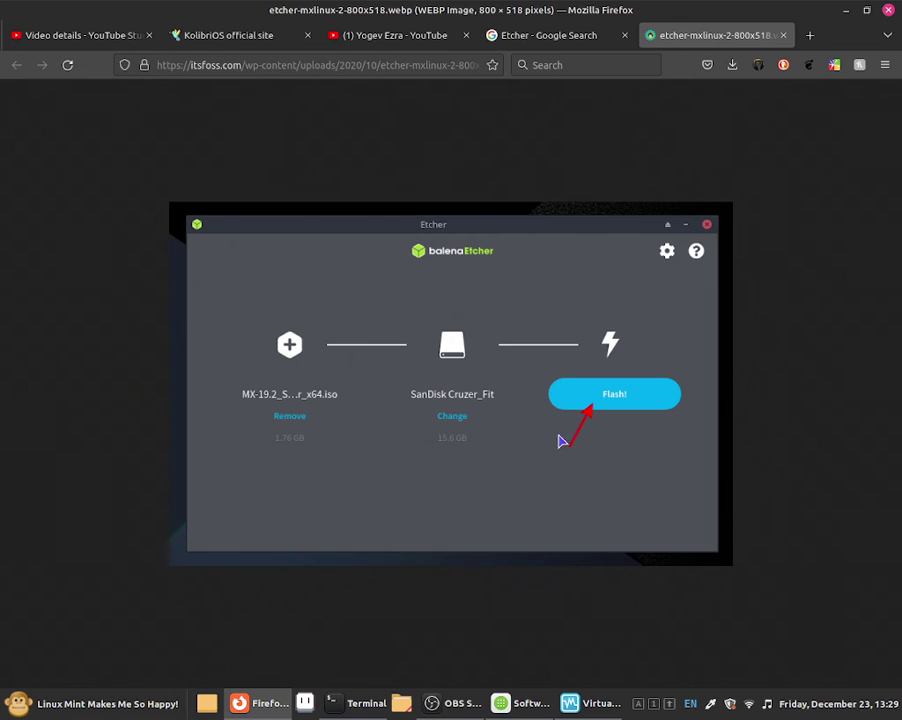
click(463, 701)
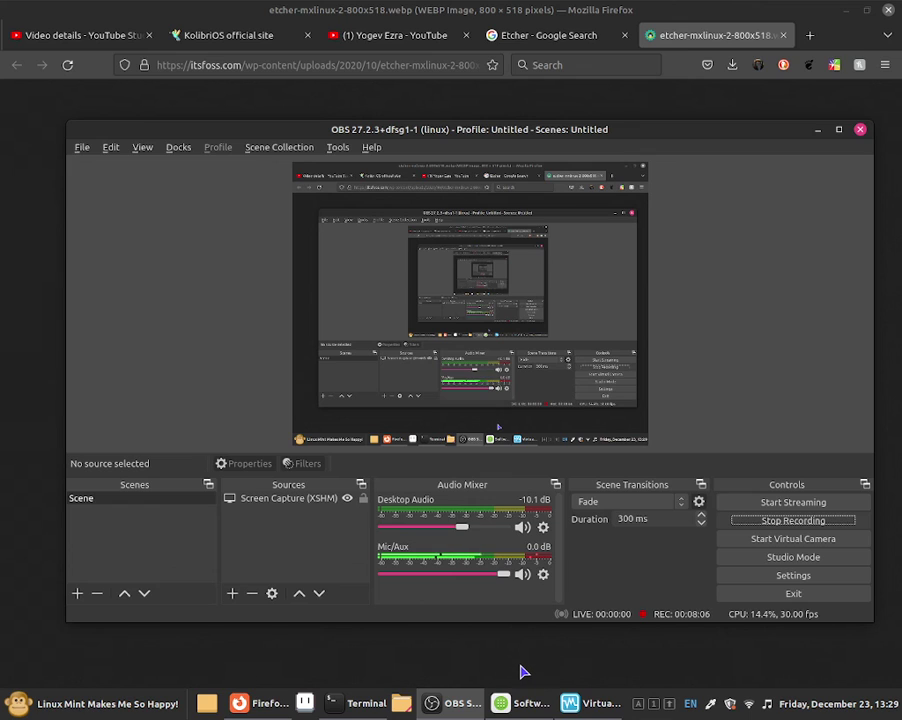